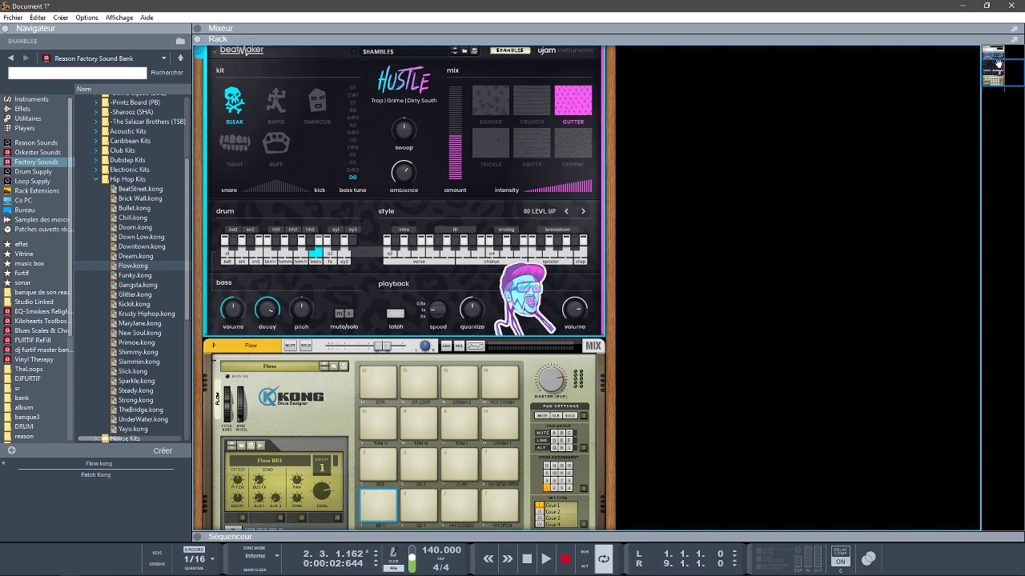
- Unmute the $HAMBLE$ channel and audition Beatmaker Hustle's first chorus phrase from the start of the song
scroll(1001, 62, up, 3)
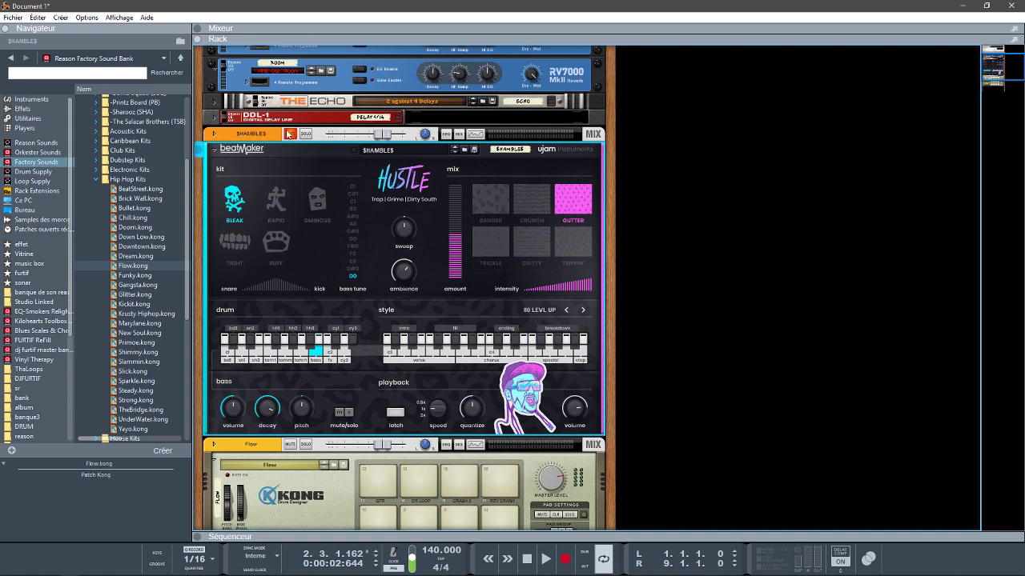
click(290, 134)
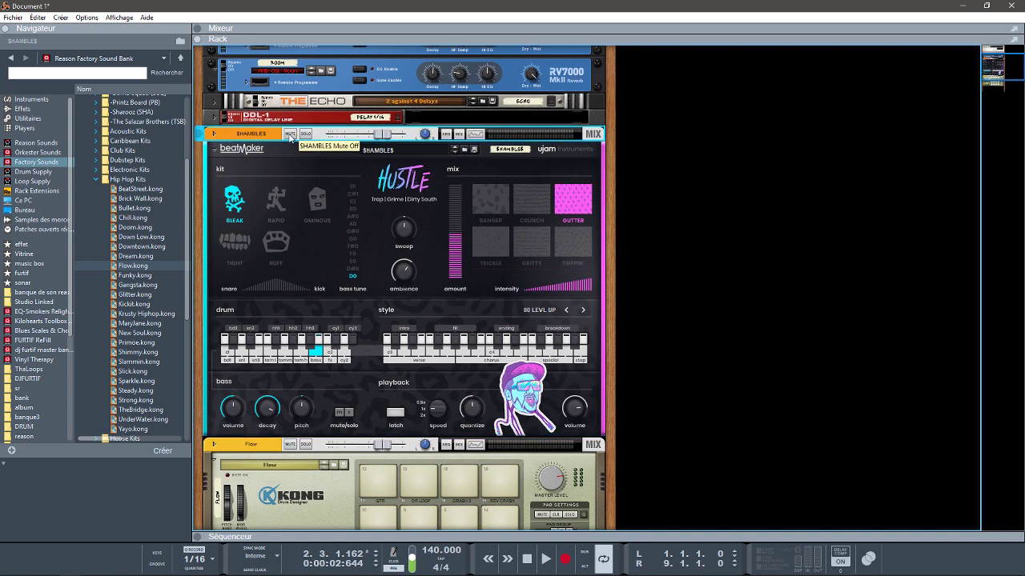
key(Return)
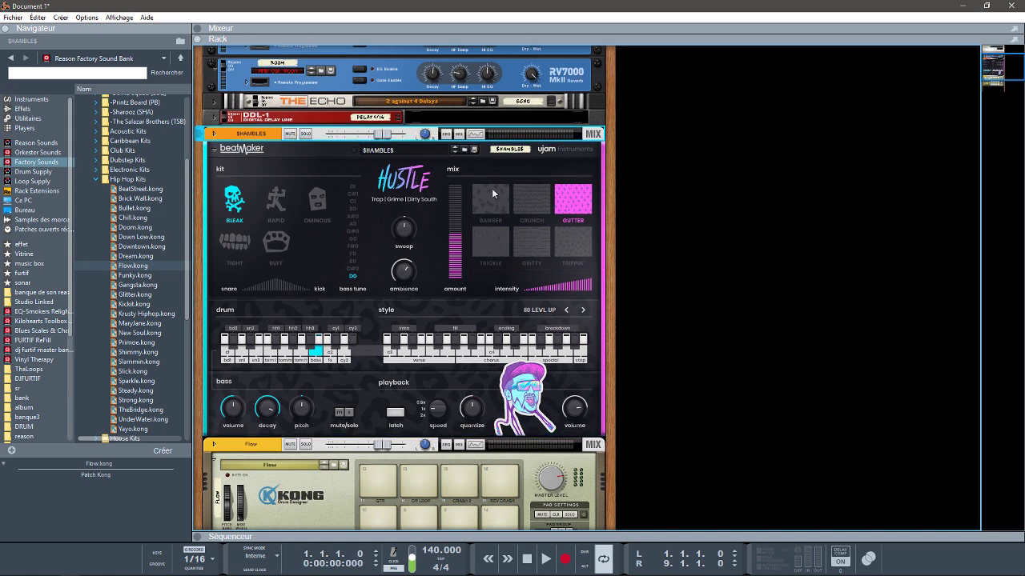
key(space)
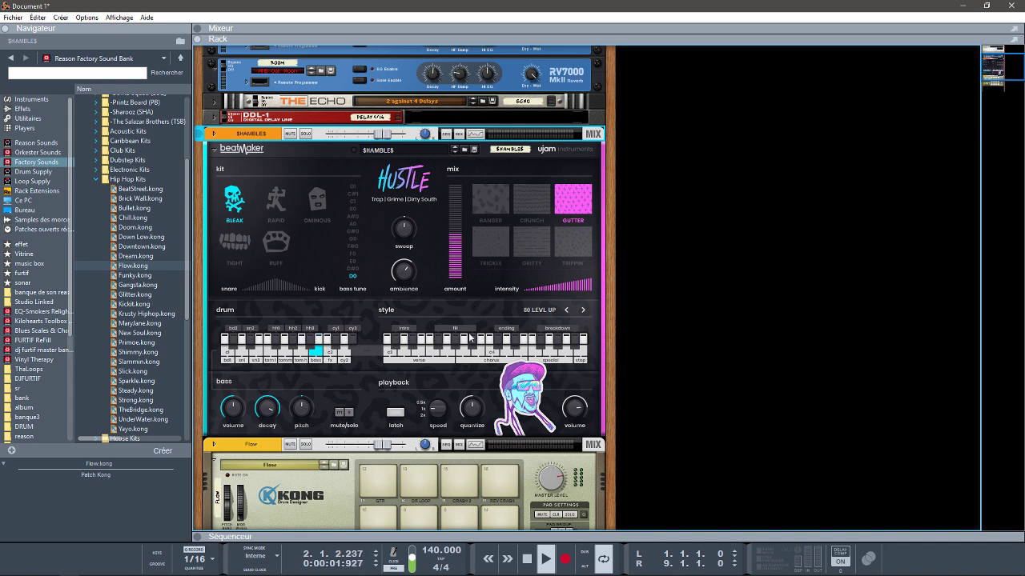
click(465, 345)
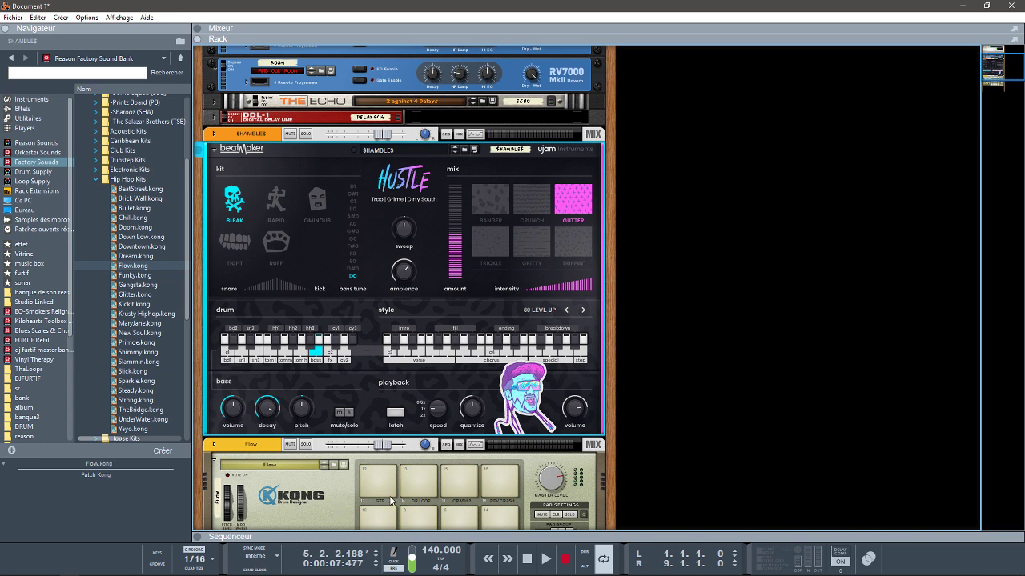
click(462, 343)
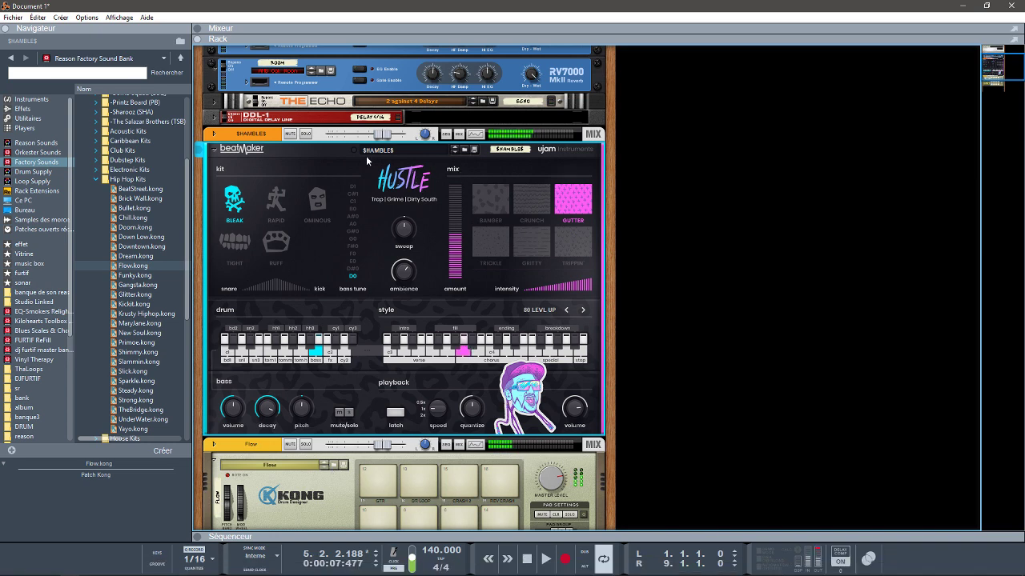
- Solo the $HAMBLE$ channel, switch the solo to the Flow channel, and solo both together to compare their sounds
click(306, 134)
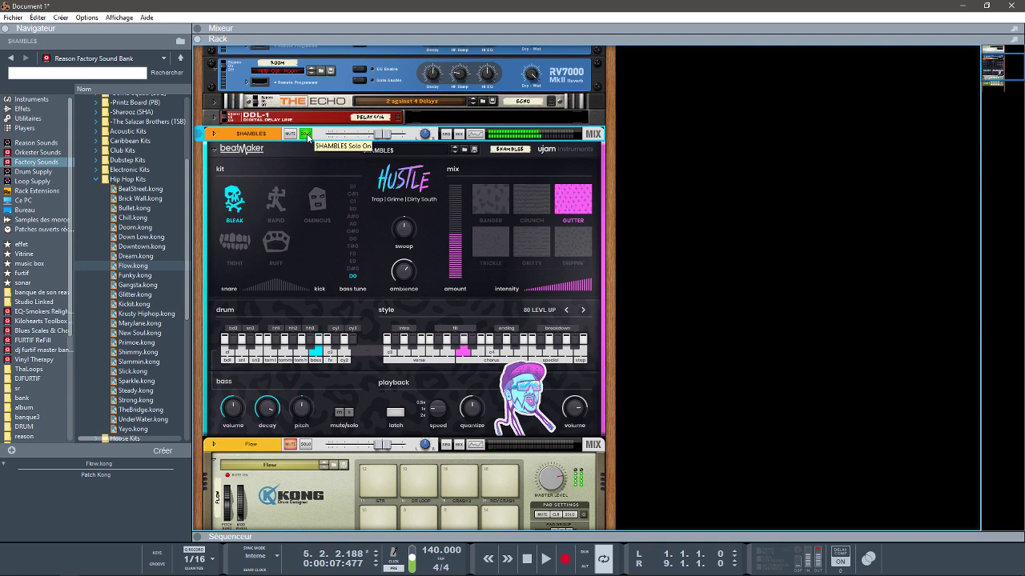
click(305, 445)
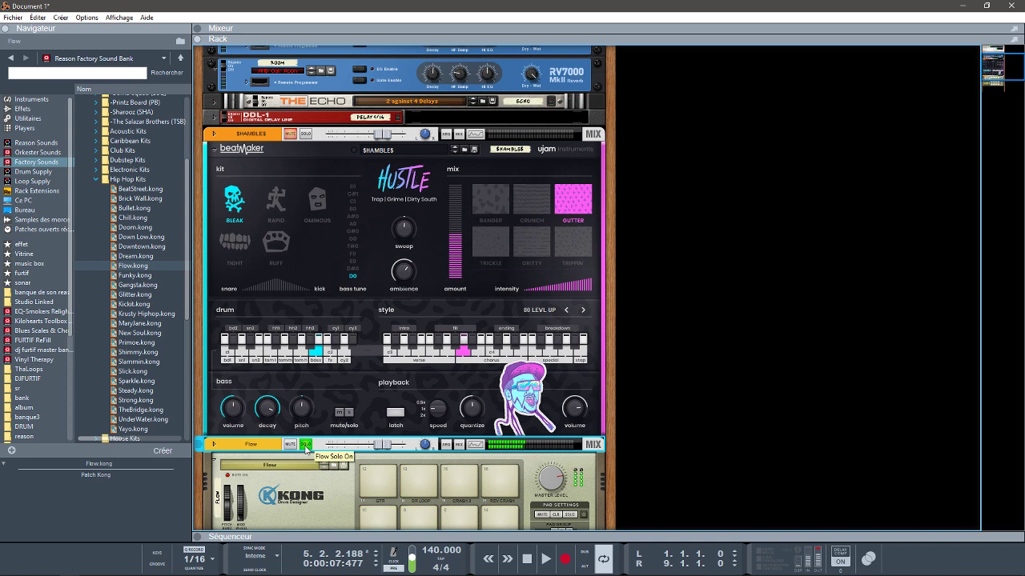
click(305, 135)
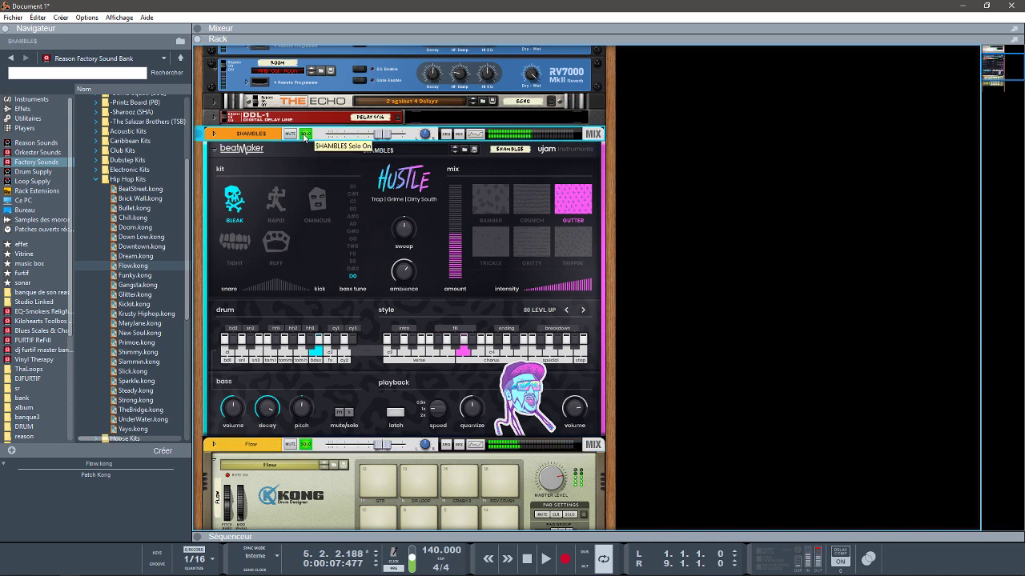
- Turn the rack to its rear and delete the Kong drum module with its whole device group
drag(1002, 67, 1005, 73)
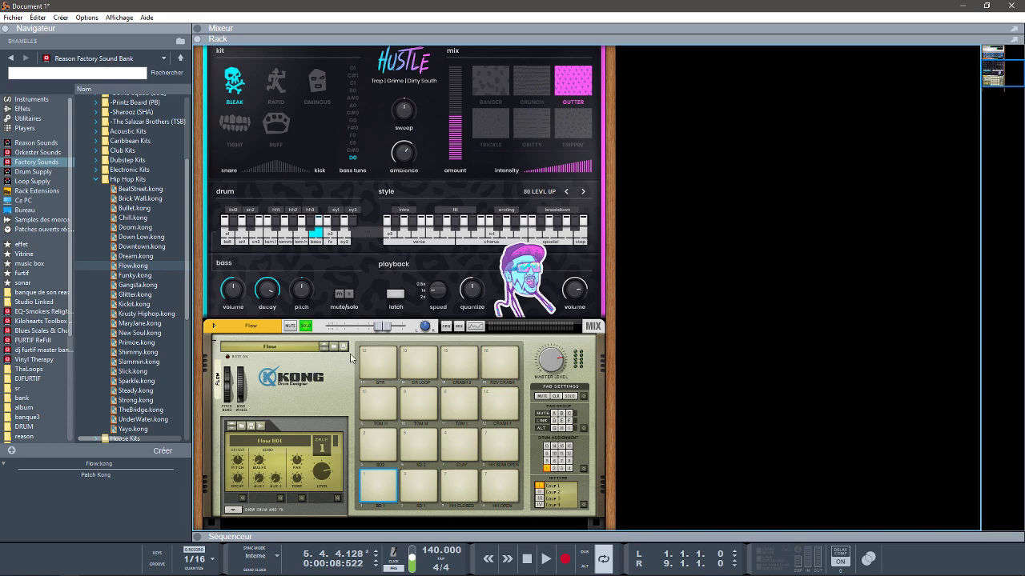
key(Tab)
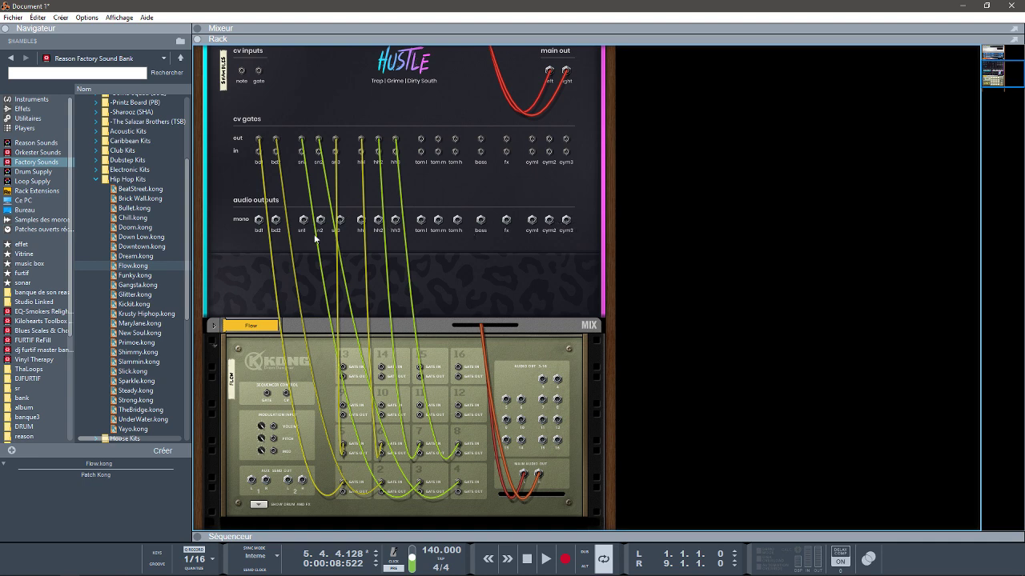
click(279, 363)
key(Delete)
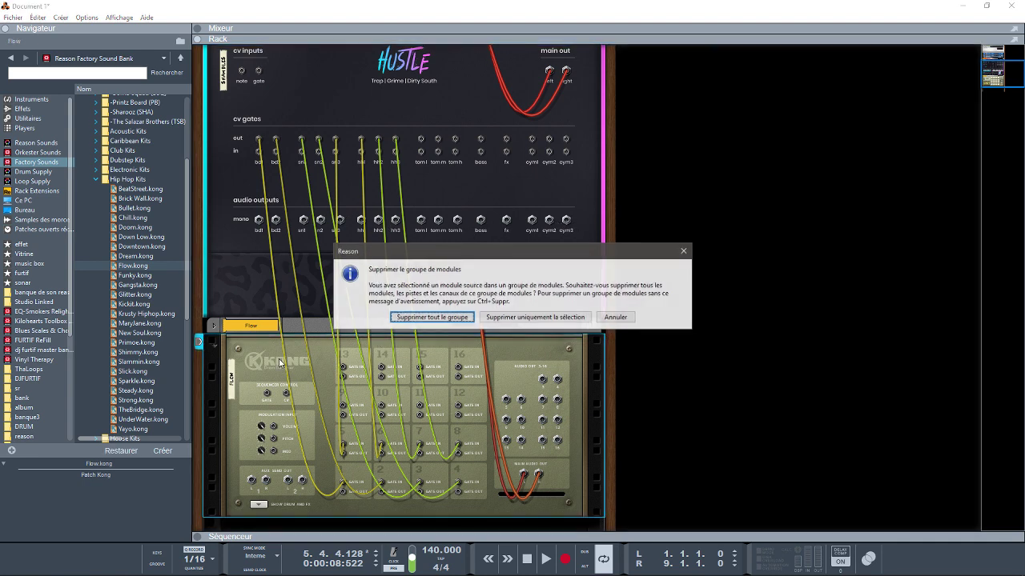
key(Return)
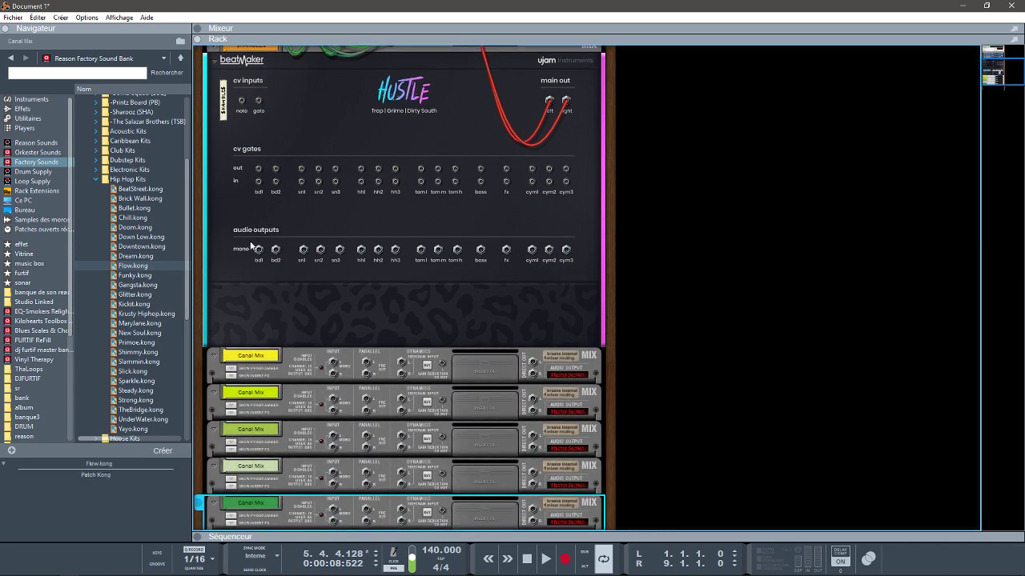
- Cable Hustle's bd1, bd2, sn1, sn2 and sn3 audio outputs to the inputs of the first five mix channels in order
drag(259, 249, 332, 363)
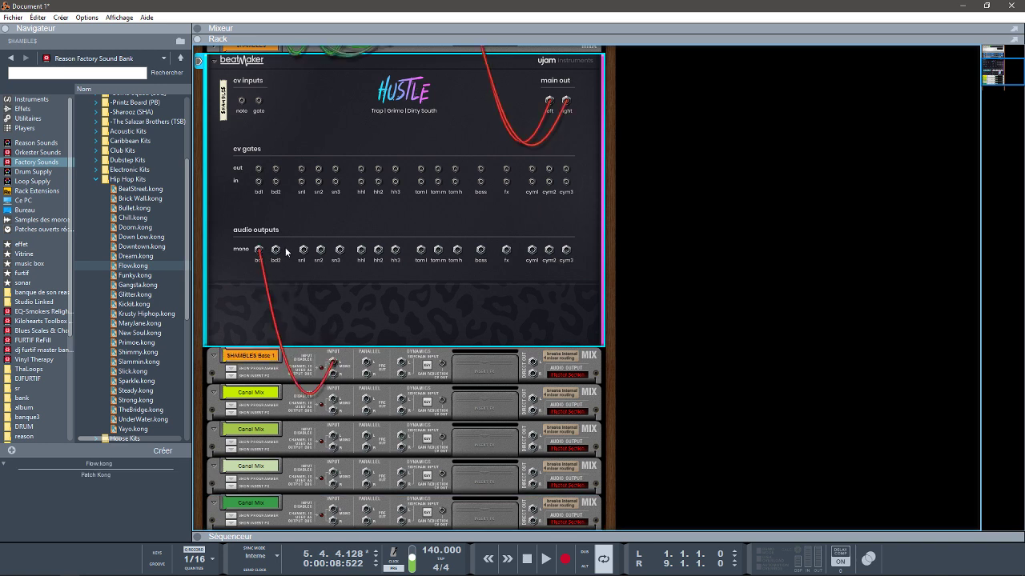
drag(276, 258, 331, 398)
drag(303, 256, 333, 442)
drag(320, 252, 333, 475)
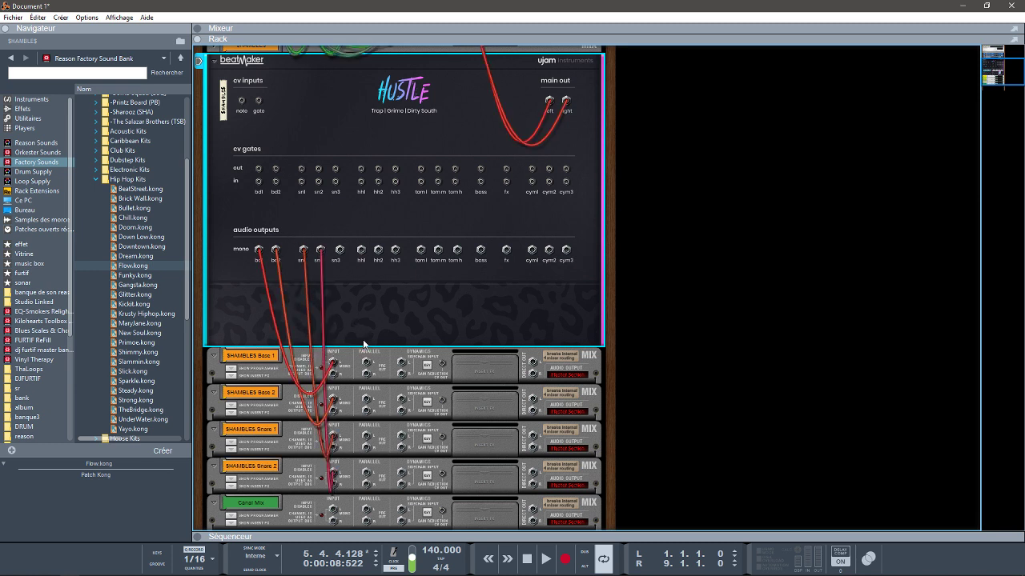
drag(340, 253, 336, 501)
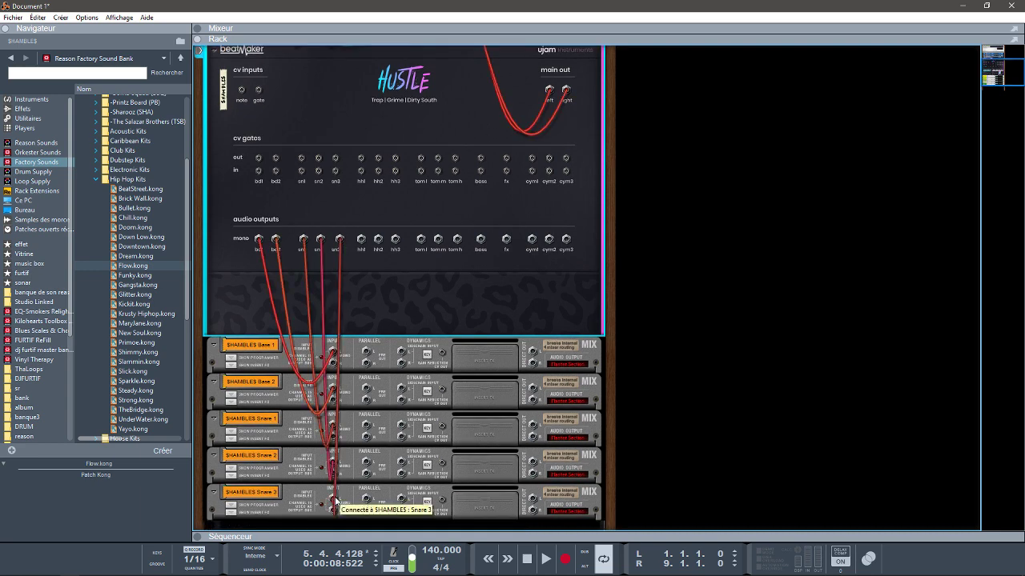
- Cable Hustle's hh1, hh2, hh3 and bass audio outputs to the inputs of the last four mix channels in order
scroll(336, 500, down, 4)
click(336, 500)
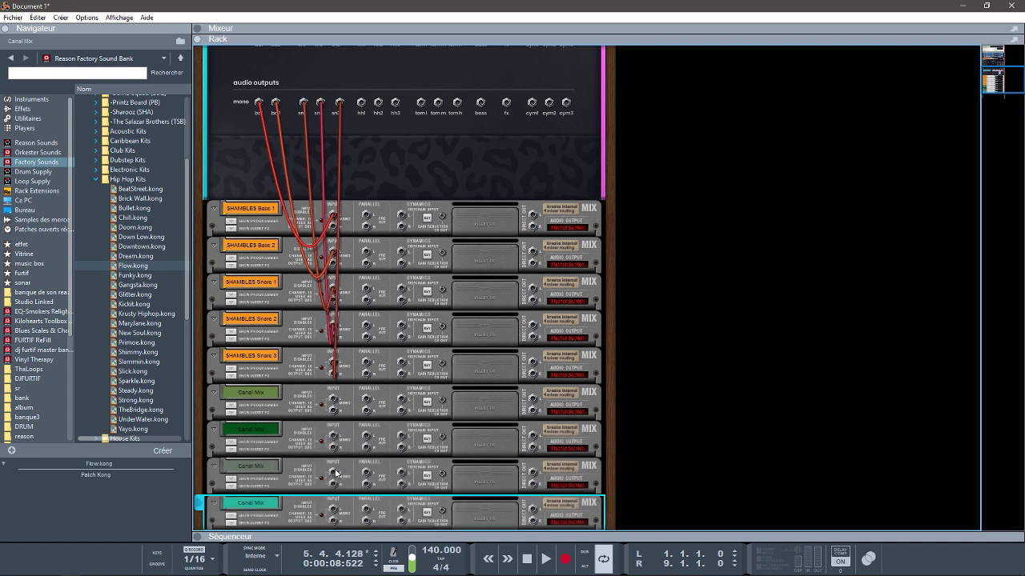
drag(361, 102, 335, 406)
drag(377, 105, 334, 442)
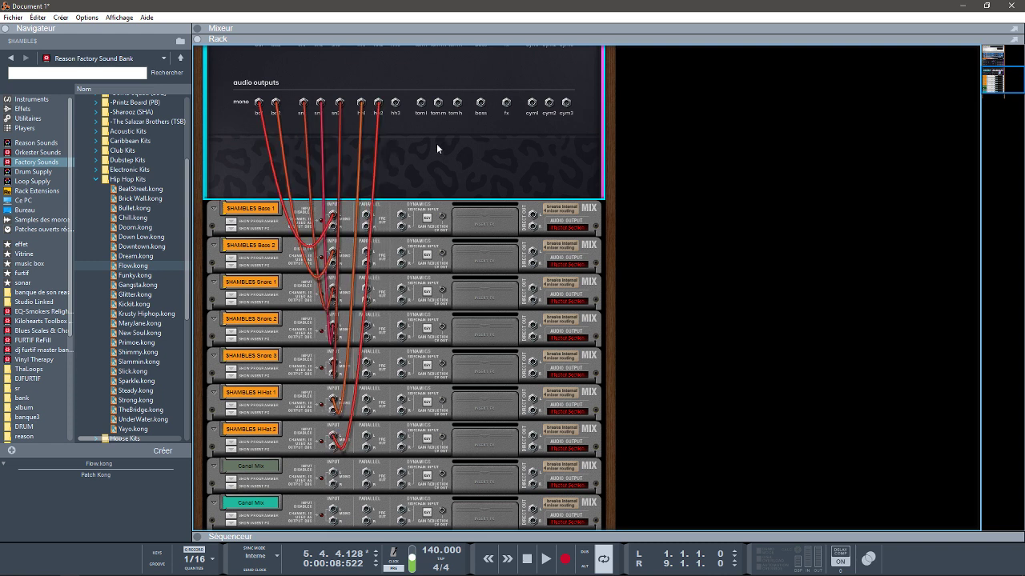
drag(395, 103, 333, 475)
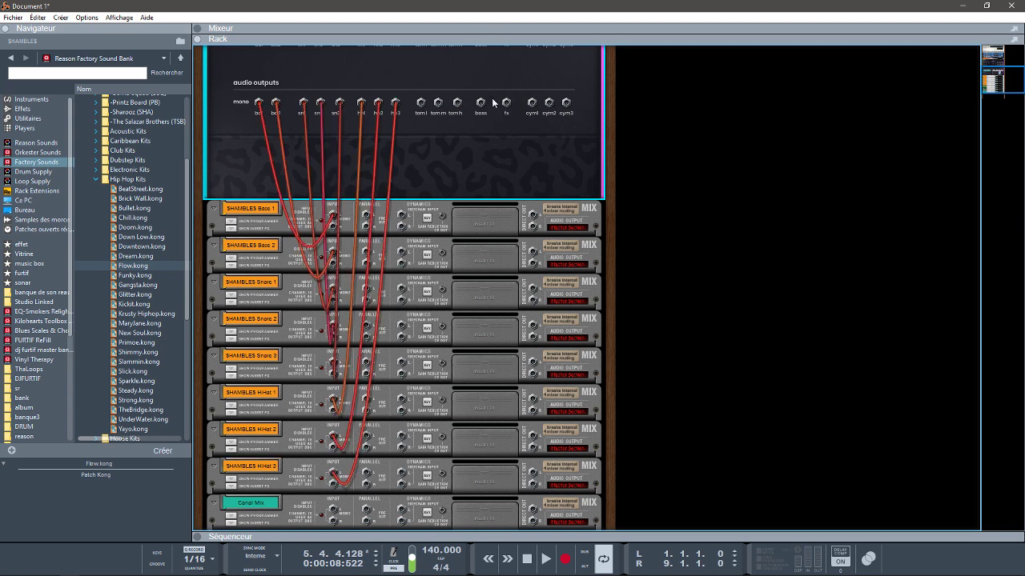
drag(482, 105, 334, 490)
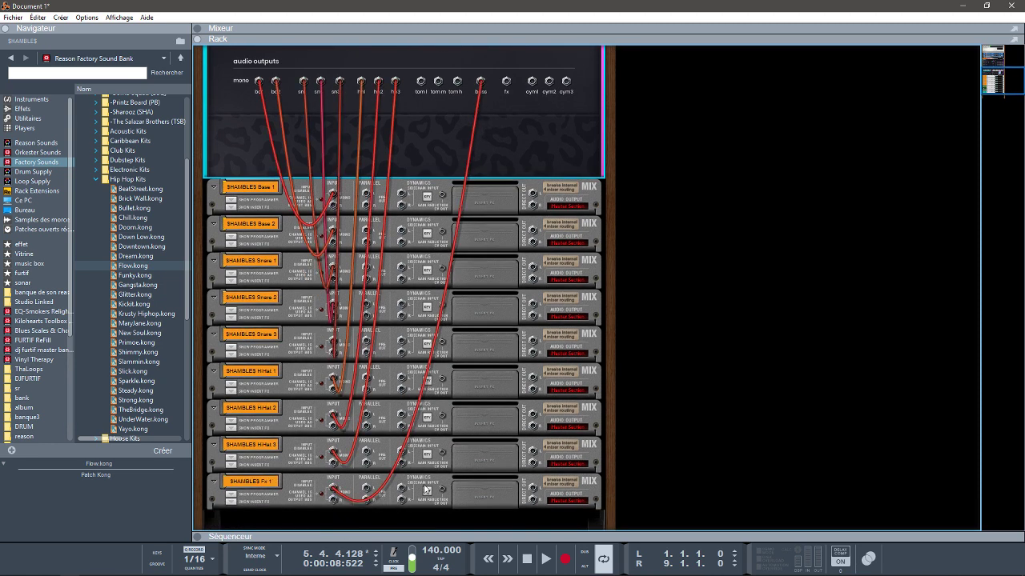
- Turn the rack to its front, switch off the $HAMBLE$ channel's solo, and audition the first chorus phrase through the separate channels
key(Tab)
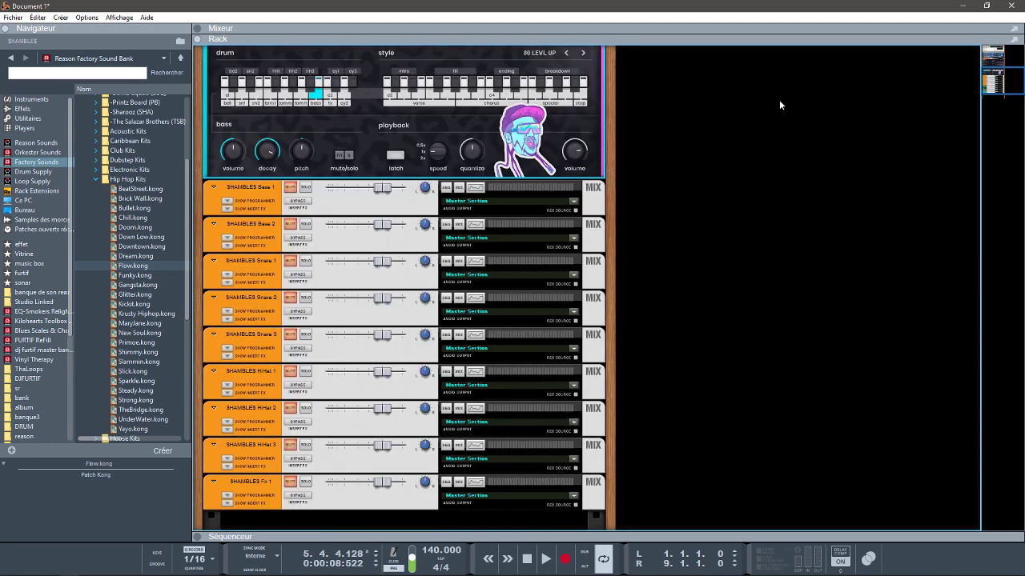
drag(997, 74, 996, 58)
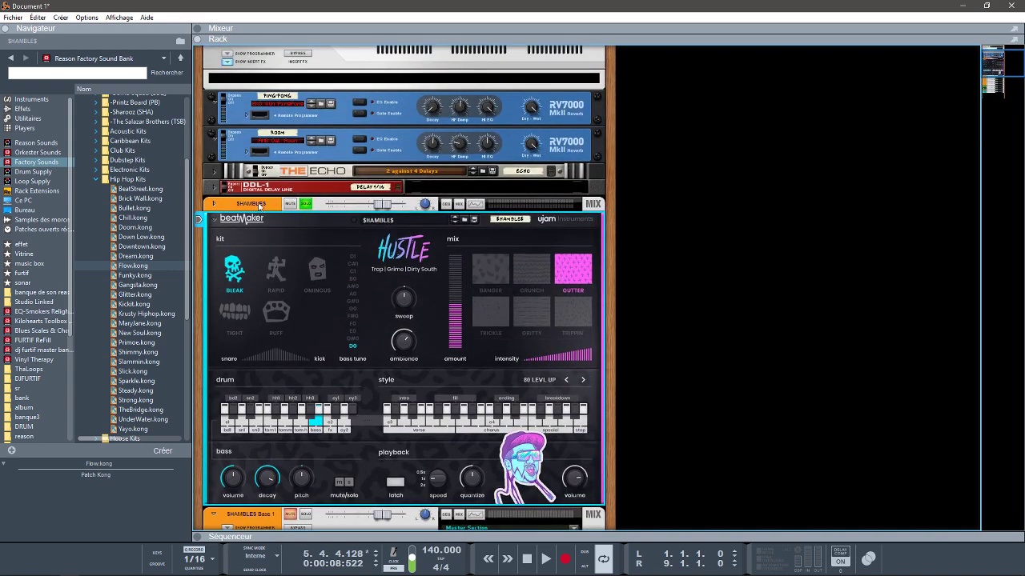
click(305, 205)
drag(999, 67, 989, 70)
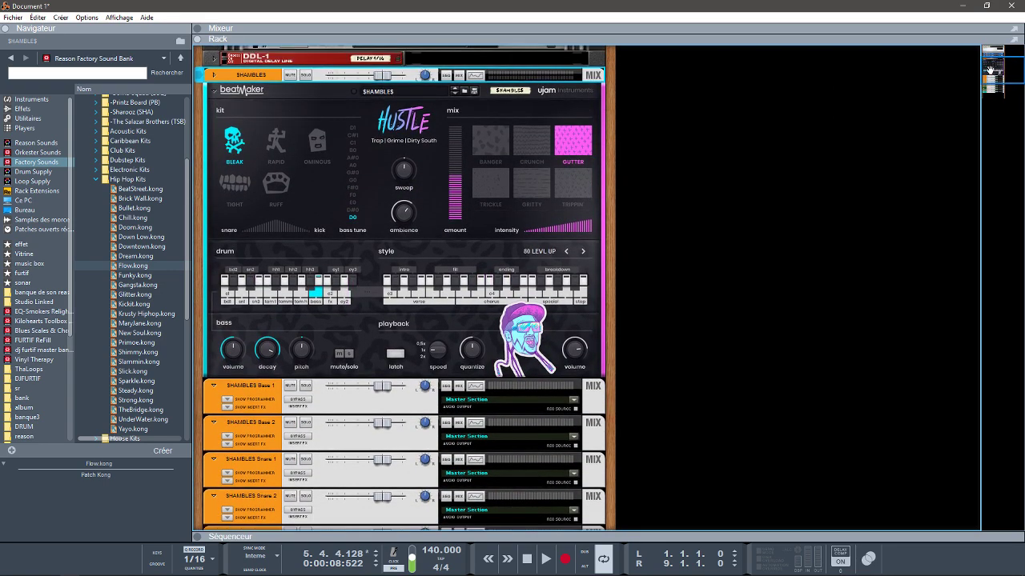
click(467, 283)
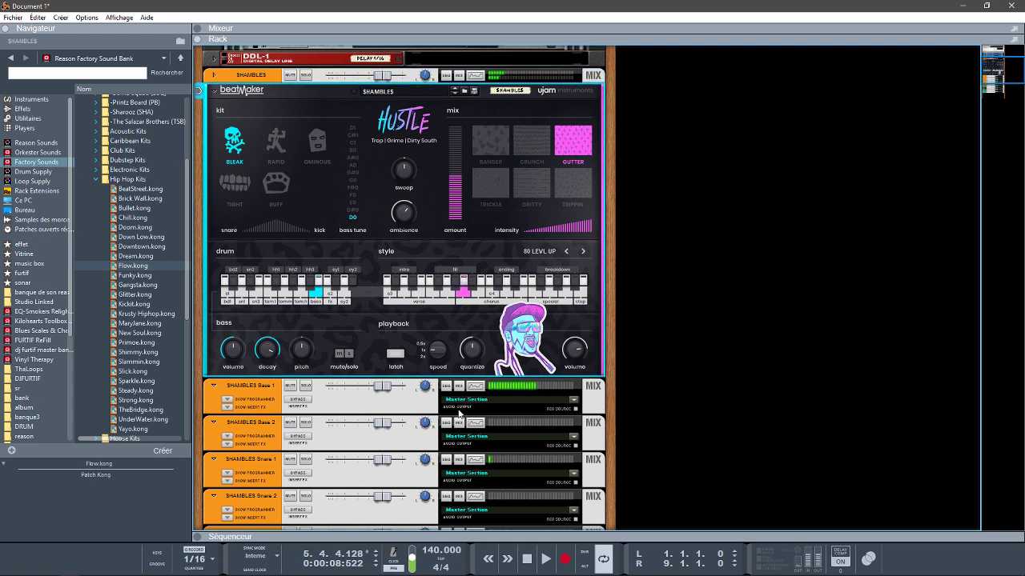
- Solo the Base 1 channel to hear it alone, turn the solo off, and check all the drum channels' level meters
click(306, 386)
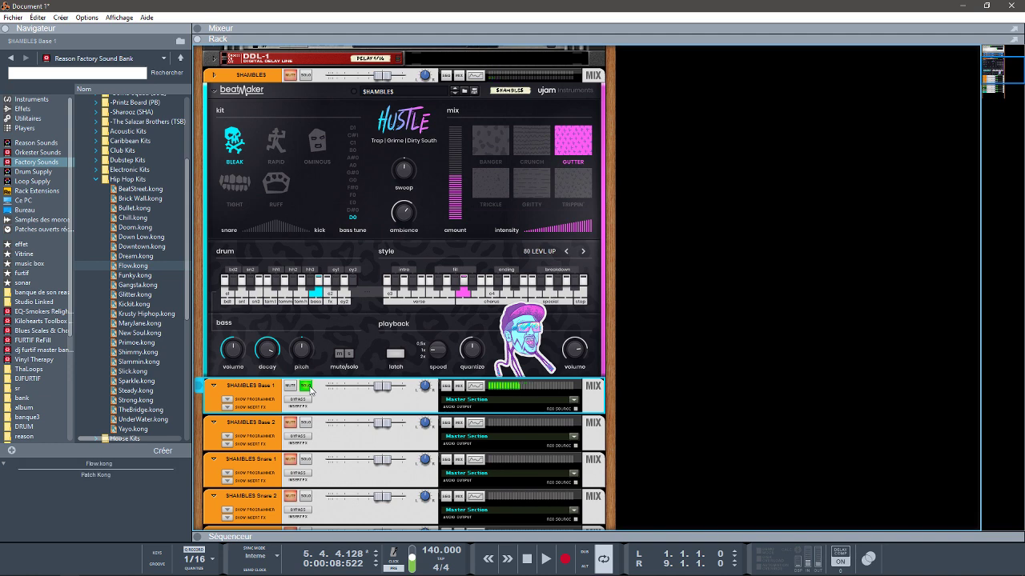
click(306, 387)
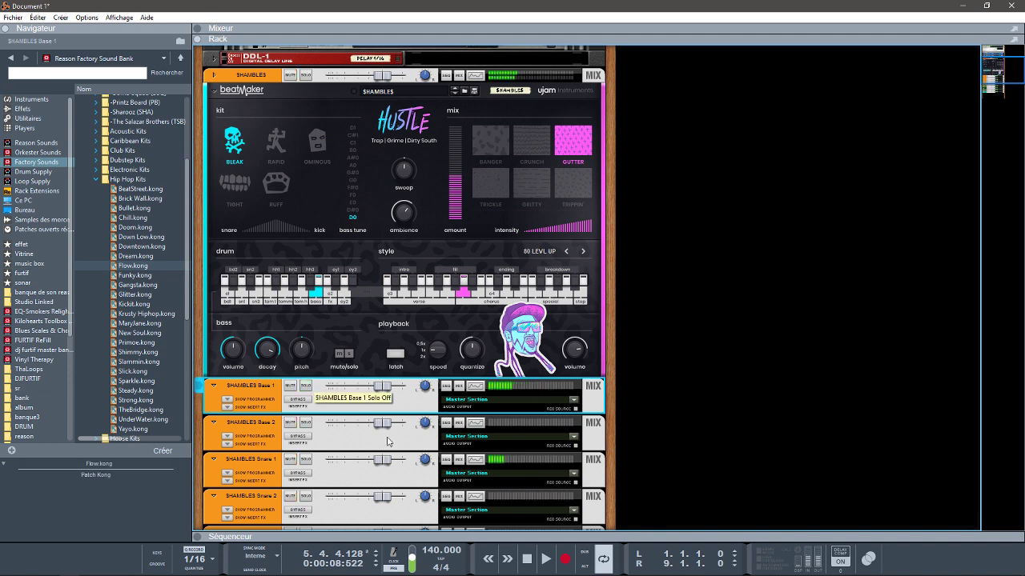
drag(1005, 62, 1008, 75)
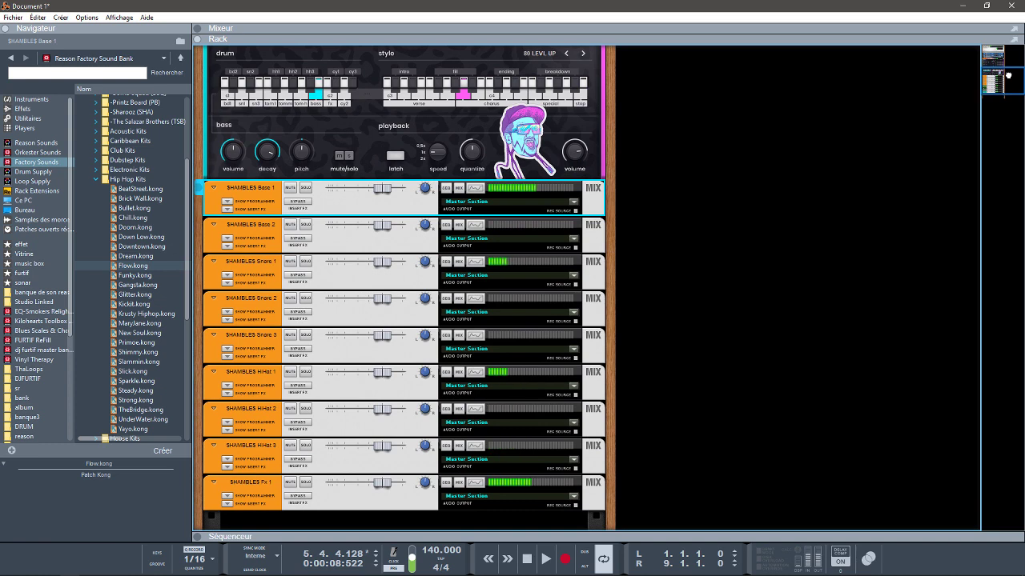
- Try Hustle's bass tune at G#0 and set it to B0 while the phrase plays
drag(1008, 75, 1005, 69)
click(355, 117)
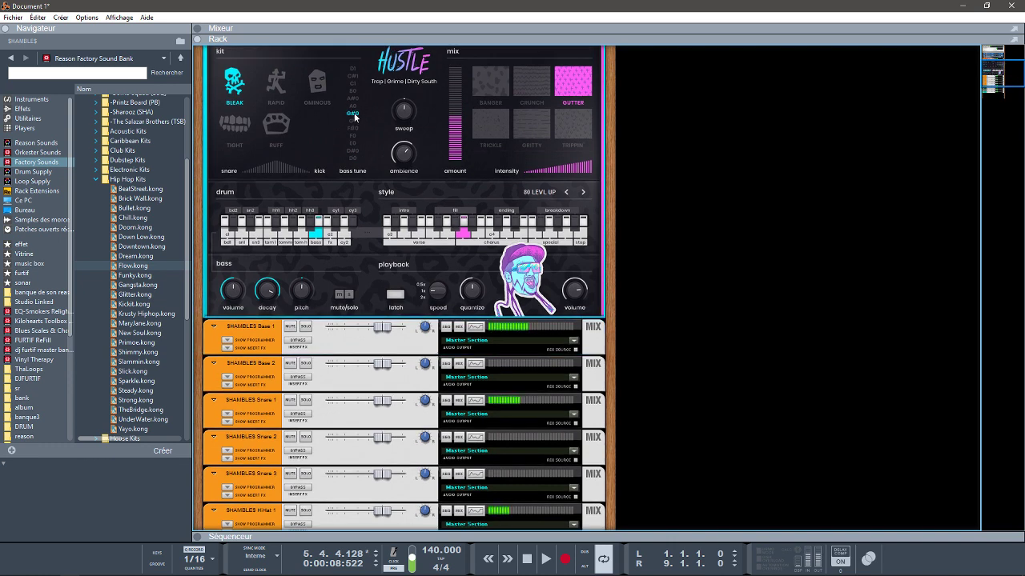
click(355, 93)
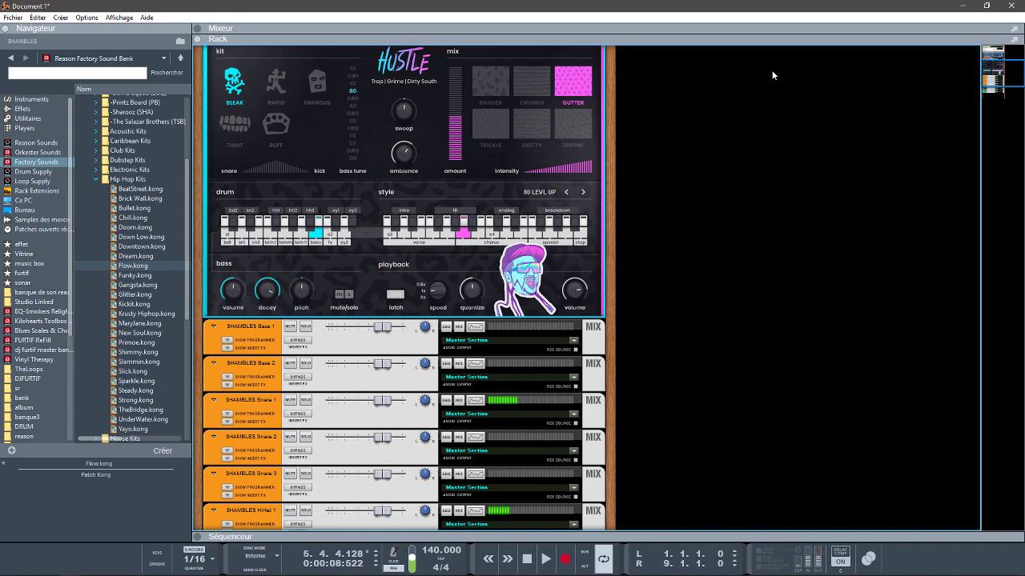
- Show the mixer to examine the separate drum channels and the master section, and hide it again
click(197, 28)
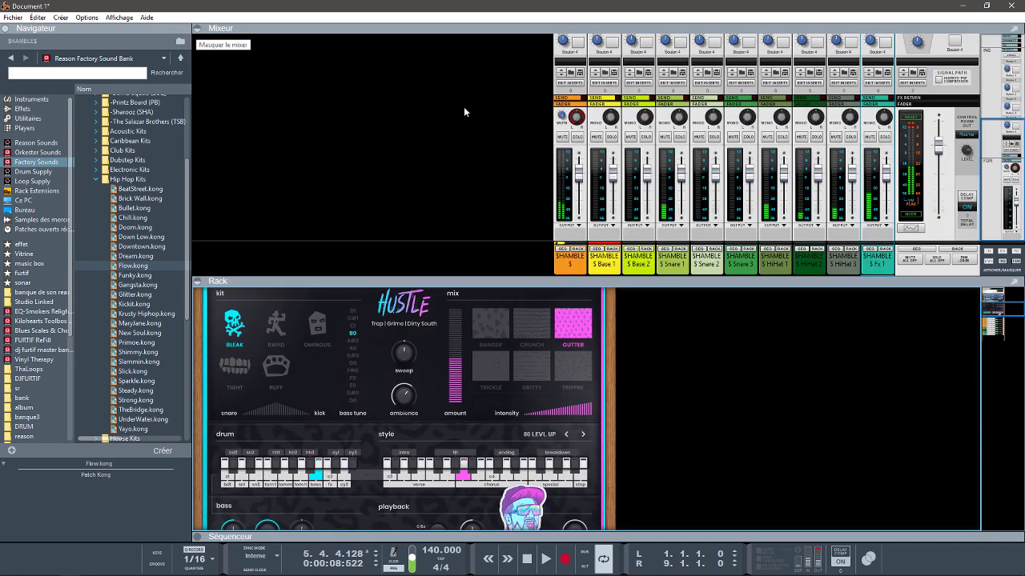
click(909, 119)
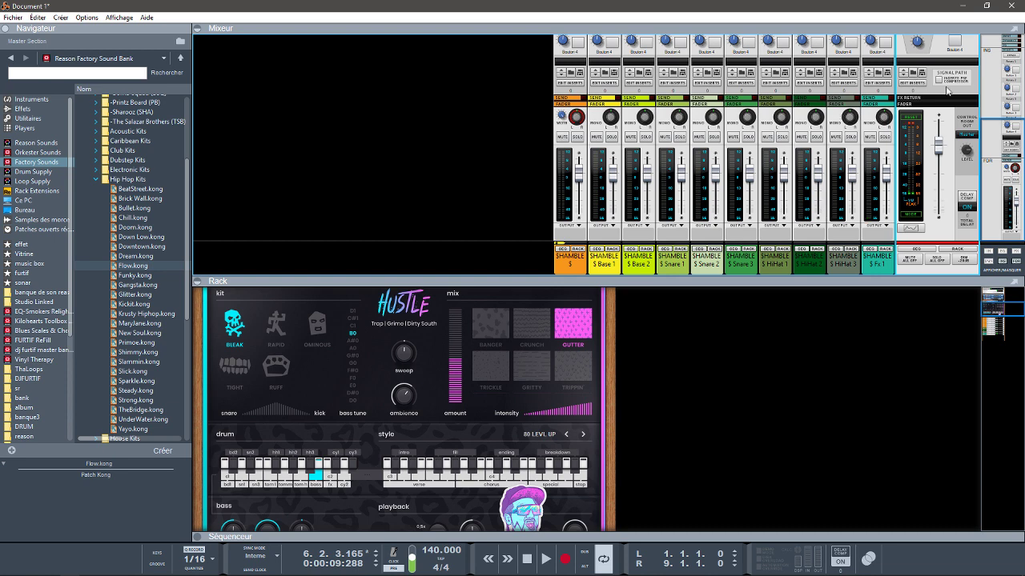
drag(988, 177, 1001, 242)
click(203, 31)
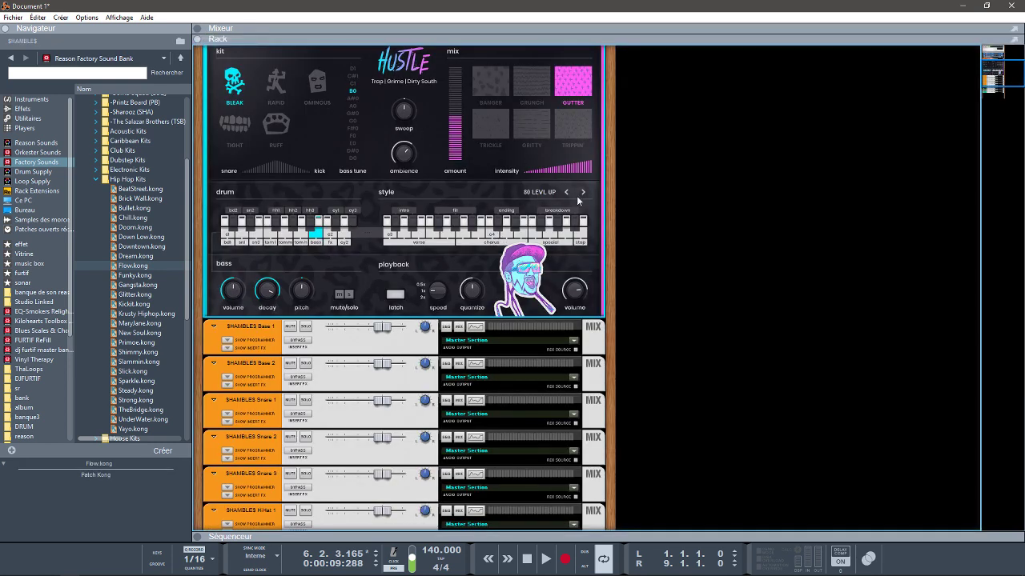
- Check the audio output cabling at the rear of the rack and collapse the Hip Hop Kits folder in the browser
key(Tab)
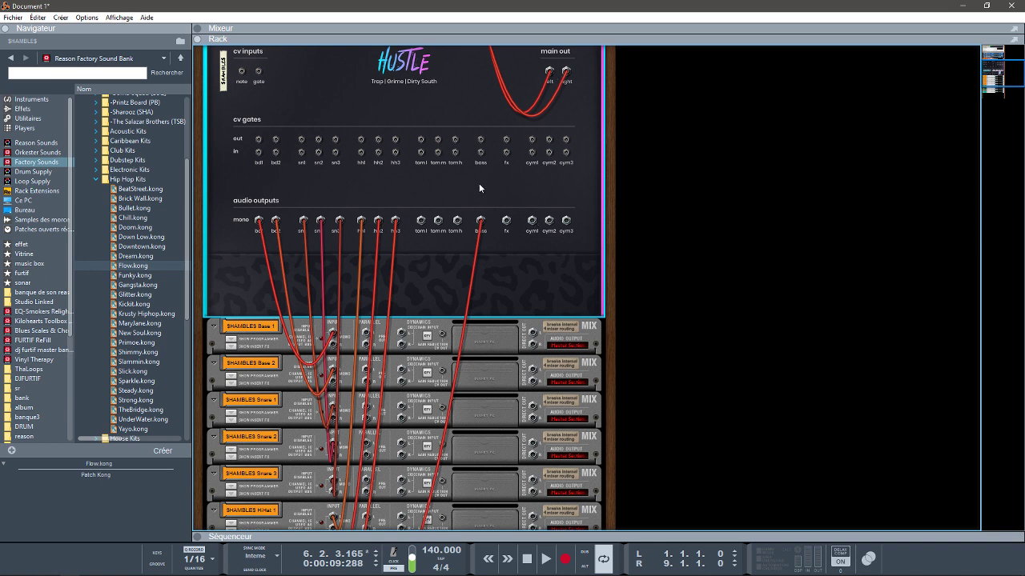
double_click(126, 180)
key(Tab)
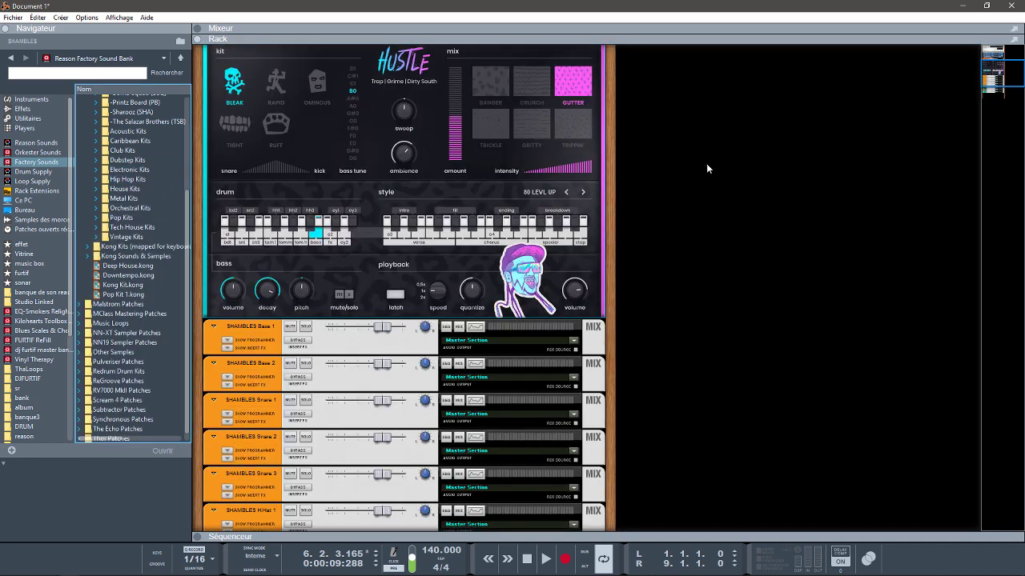
- Delete the $HAMBLE$ Base 1 mix channel together with its whole device group, tracks and channels
click(357, 344)
key(Delete)
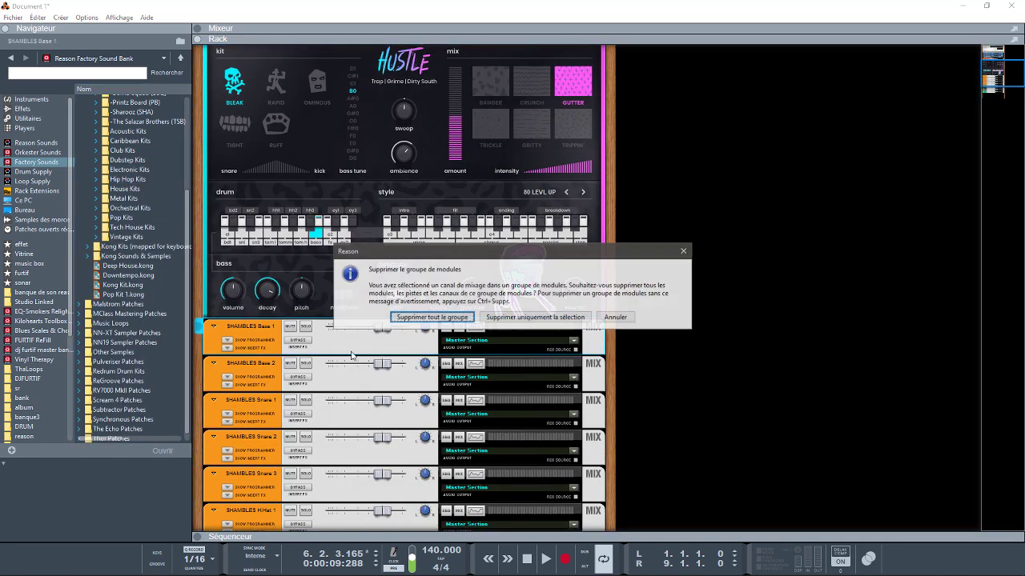
click(432, 317)
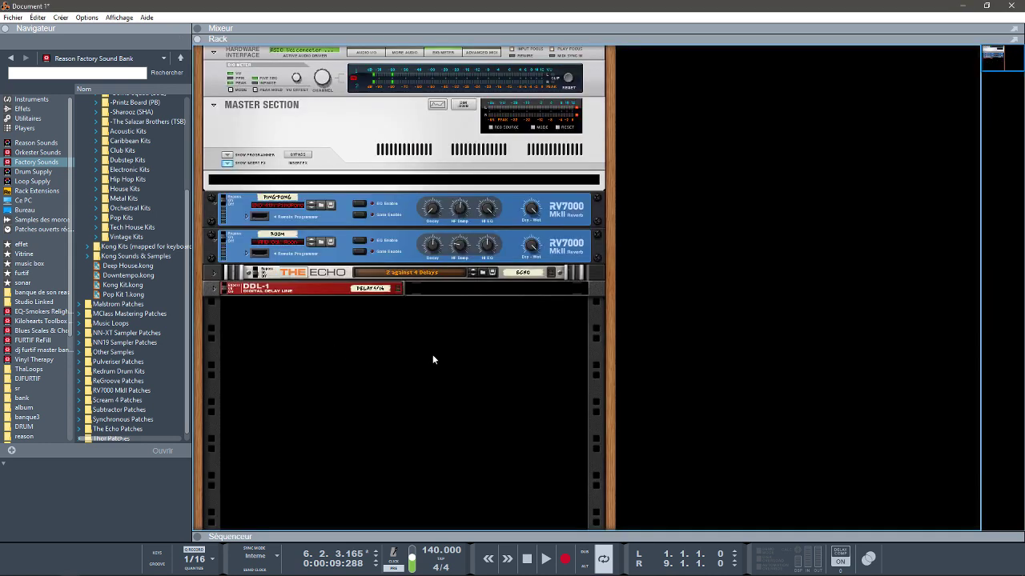
- Find Beatmaker HUSTLE among the instruments and add a new instance to the rack below the DDL-1
click(30, 100)
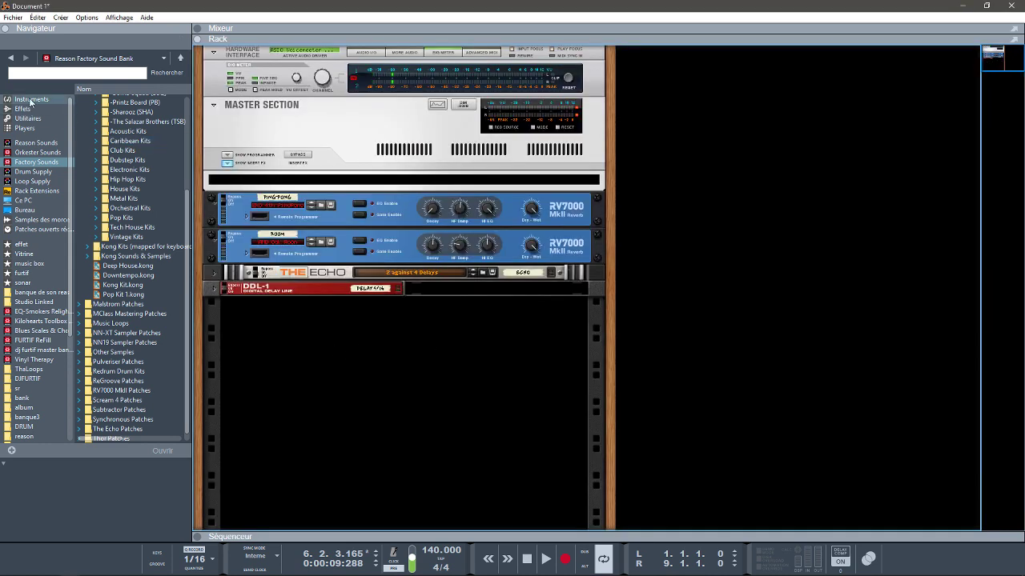
drag(187, 108, 210, 434)
click(162, 360)
drag(132, 94, 385, 404)
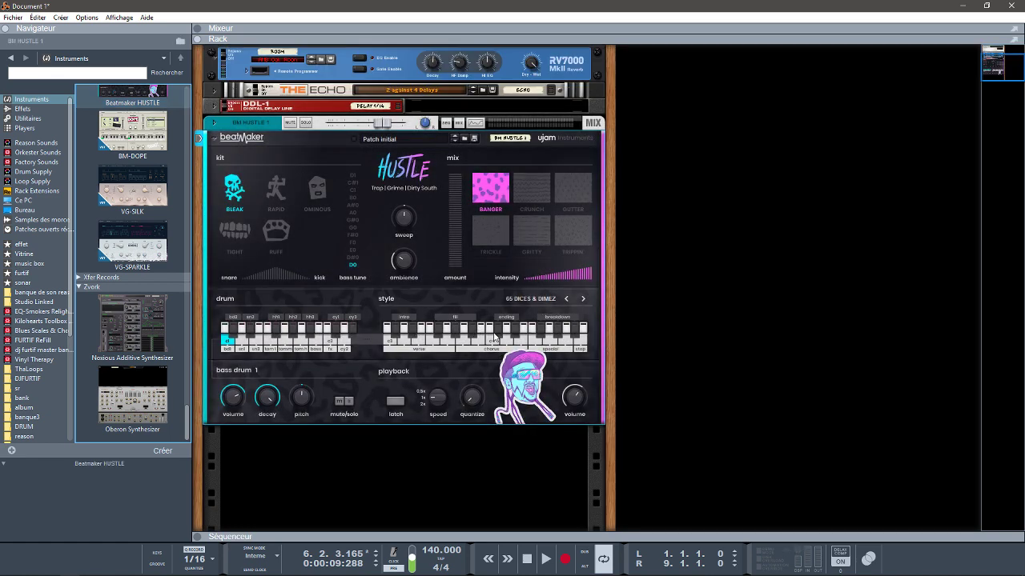
- Audition Hustle's style phrases, including the chorus phrases, with latch playback
click(395, 403)
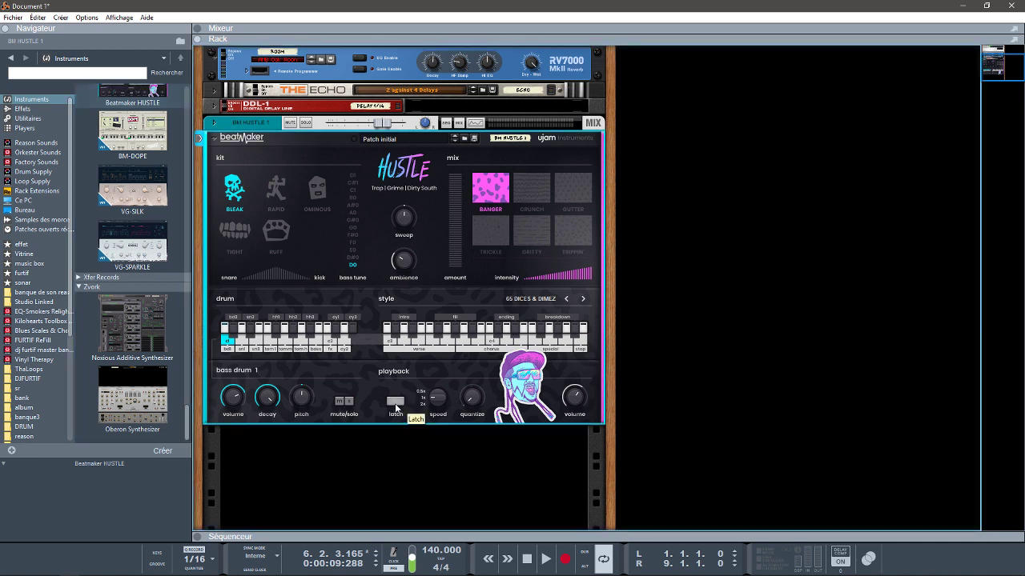
click(386, 335)
click(475, 341)
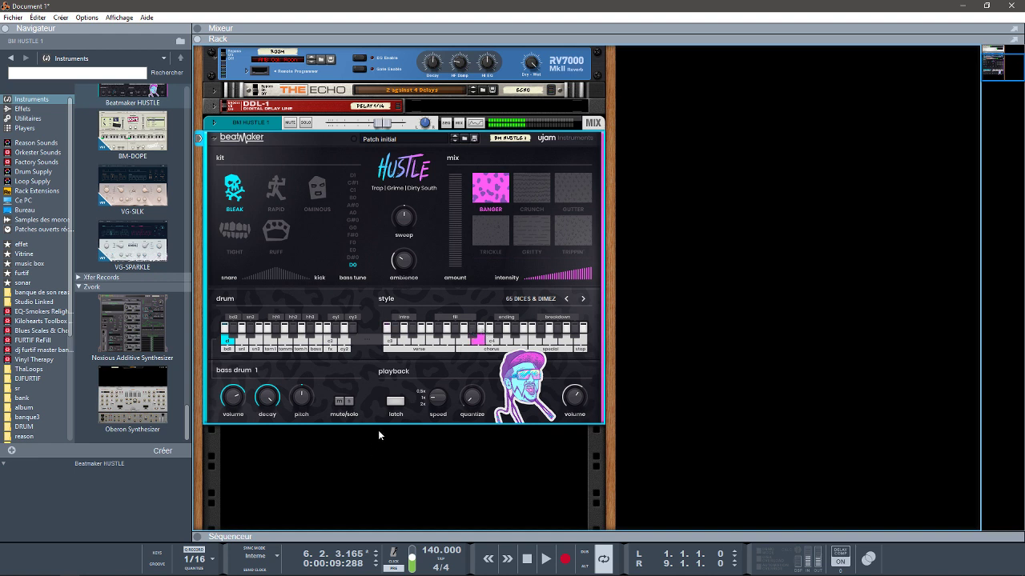
click(396, 402)
click(490, 331)
click(492, 332)
- Load the $HAMBLE$ patch in Hustle and play its latched C4 chorus phrase at double speed
click(465, 139)
click(457, 141)
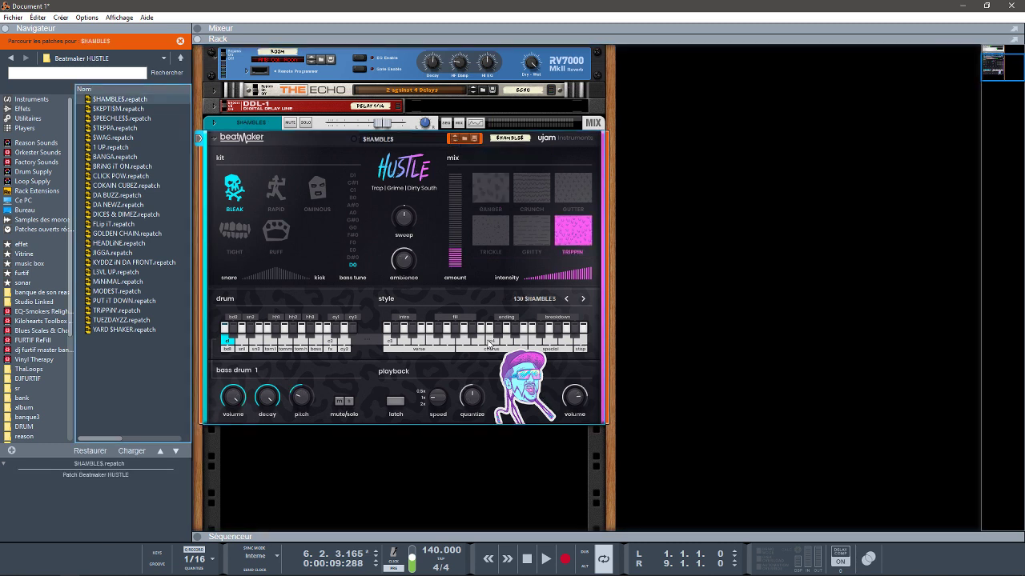
mouse_move(441, 402)
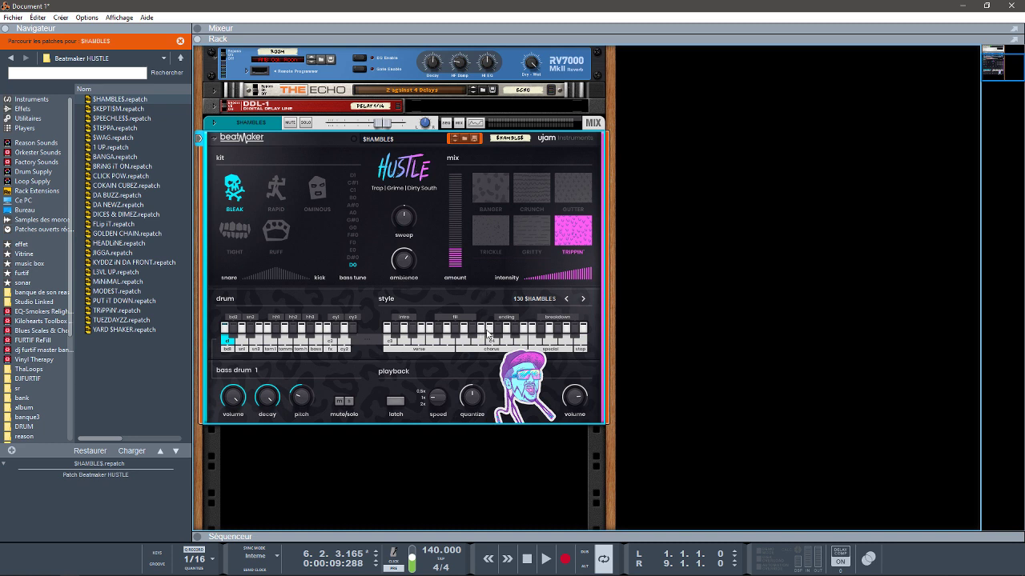
click(395, 401)
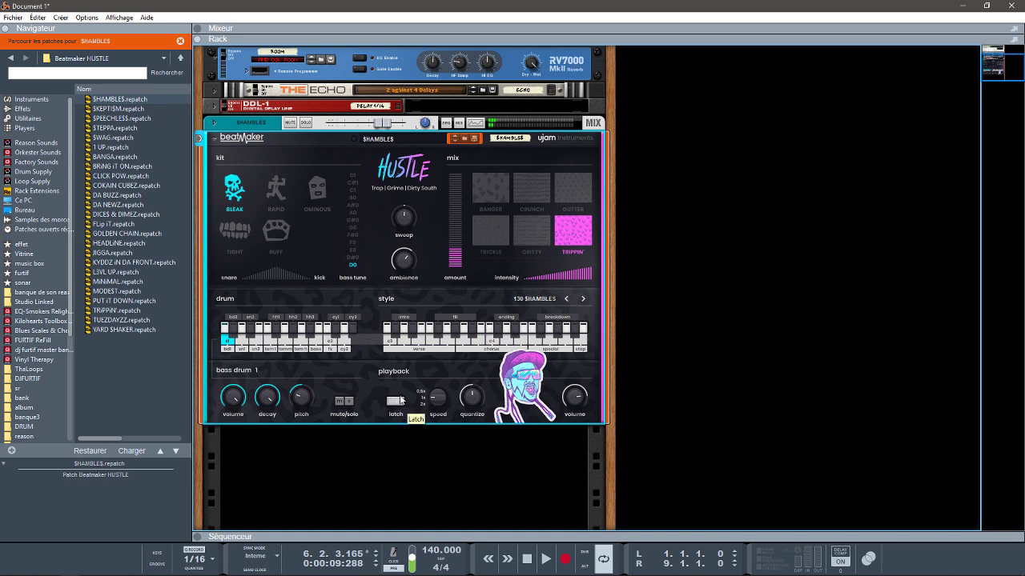
click(490, 330)
mouse_move(442, 401)
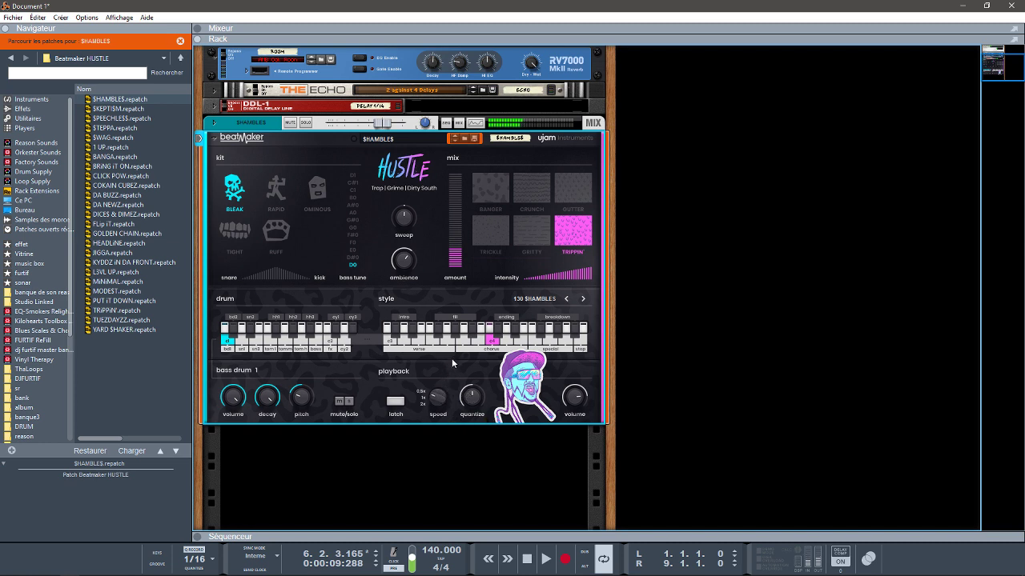
click(423, 404)
mouse_move(436, 404)
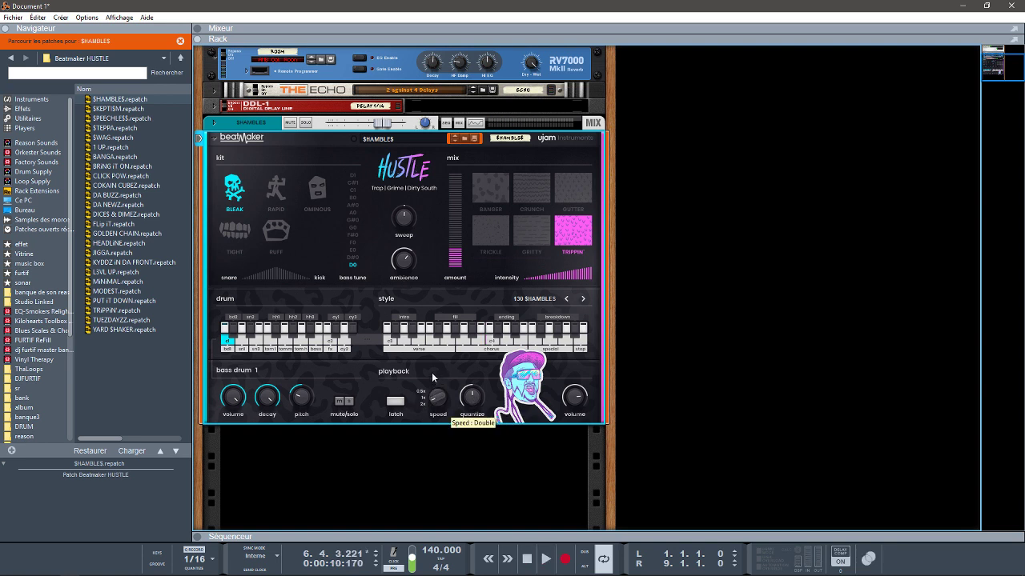
- Load the YARD $HAKER patch in Hustle and add a Drum Sequencer player to it
click(454, 140)
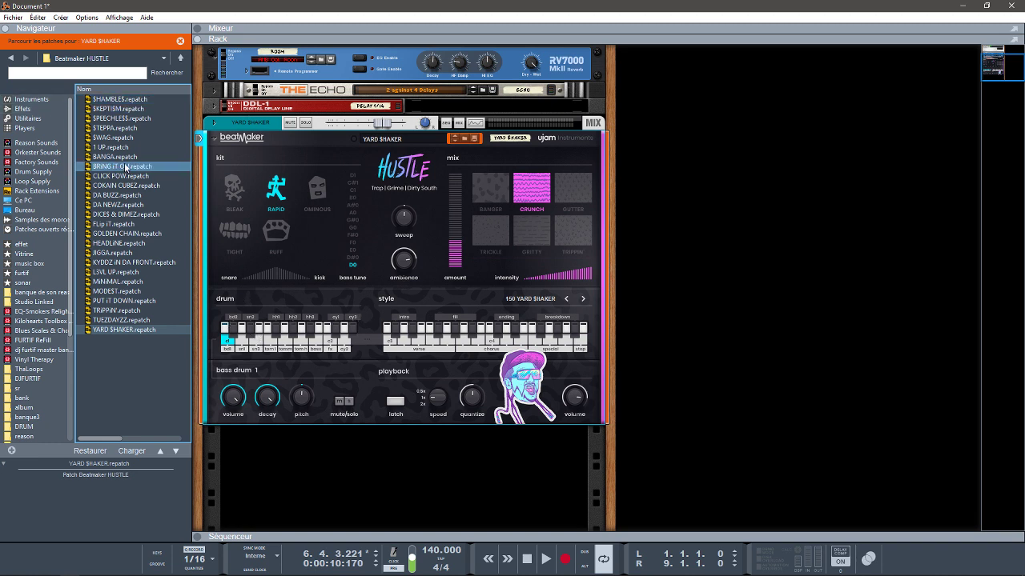
click(25, 128)
drag(142, 233, 383, 166)
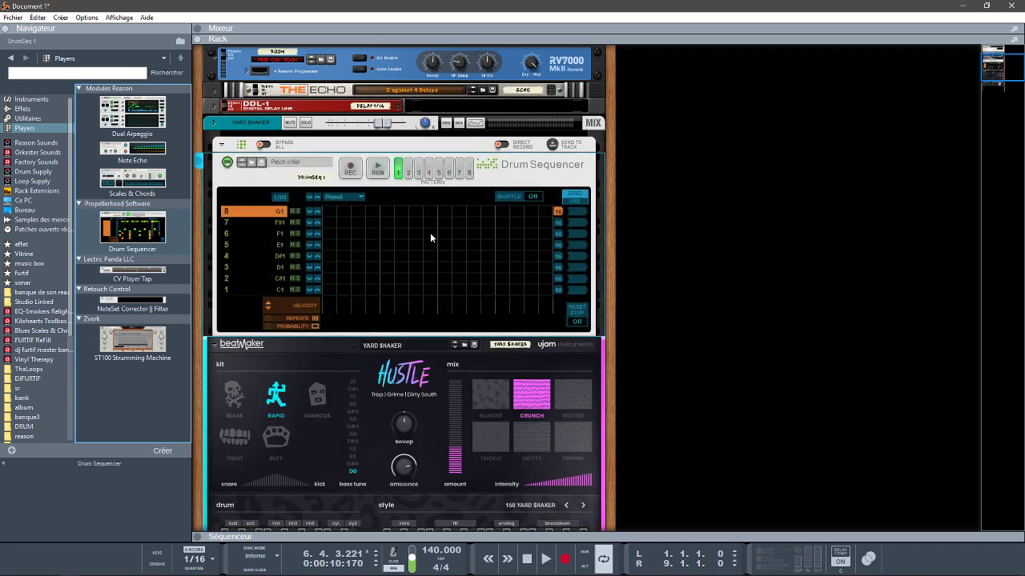
- Audition the drum sounds of all eight Drum Sequencer lanes, from C1 up to G1
click(228, 289)
click(228, 278)
click(228, 266)
click(226, 256)
click(225, 245)
click(226, 233)
click(225, 222)
click(226, 211)
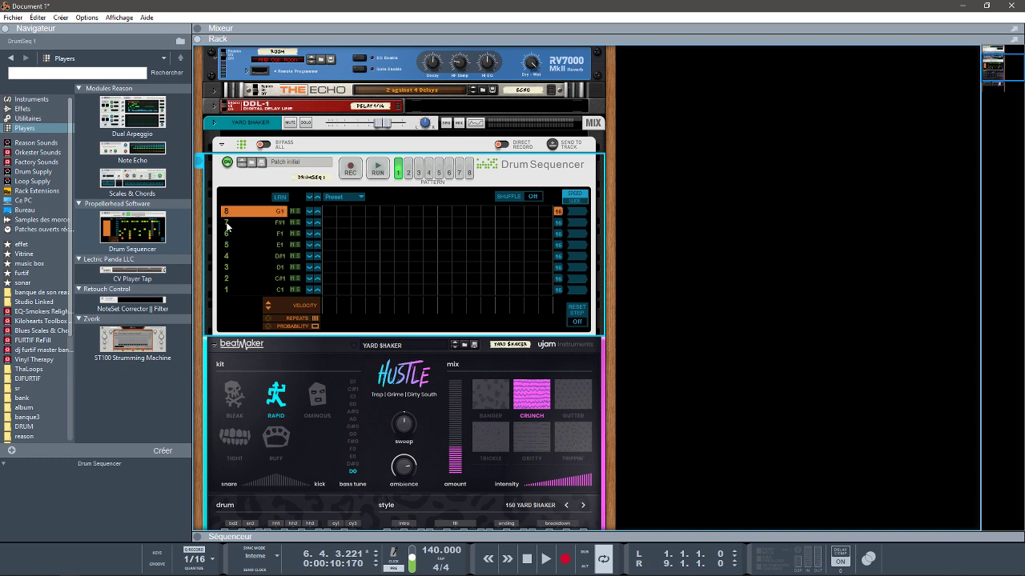
- Program the F#1 hi-hat lane with hits on every odd step from 1 to 15
click(225, 224)
click(329, 222)
click(357, 222)
click(386, 222)
click(415, 222)
click(444, 221)
click(473, 222)
click(502, 222)
click(528, 220)
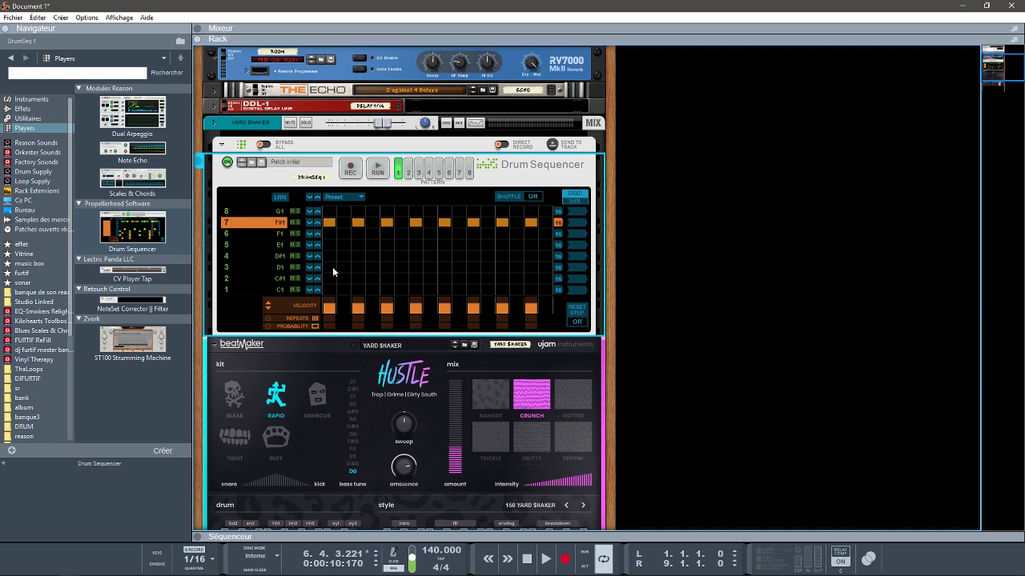
- Add a C1 hit on step 1 and a C#1 hit on step 5, start playback, and add F#1 hits on steps 14 and 16
click(329, 290)
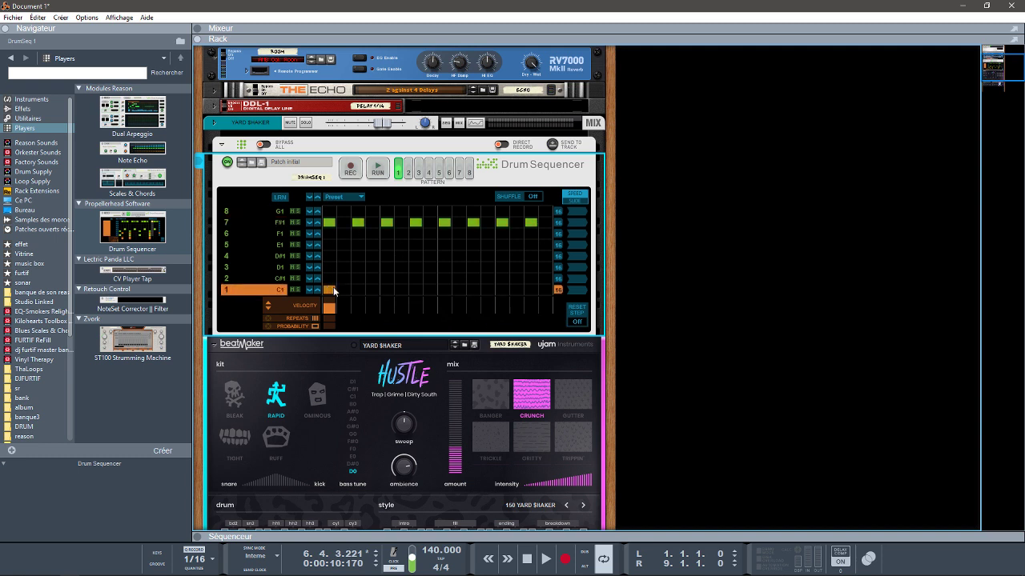
click(389, 280)
key(space)
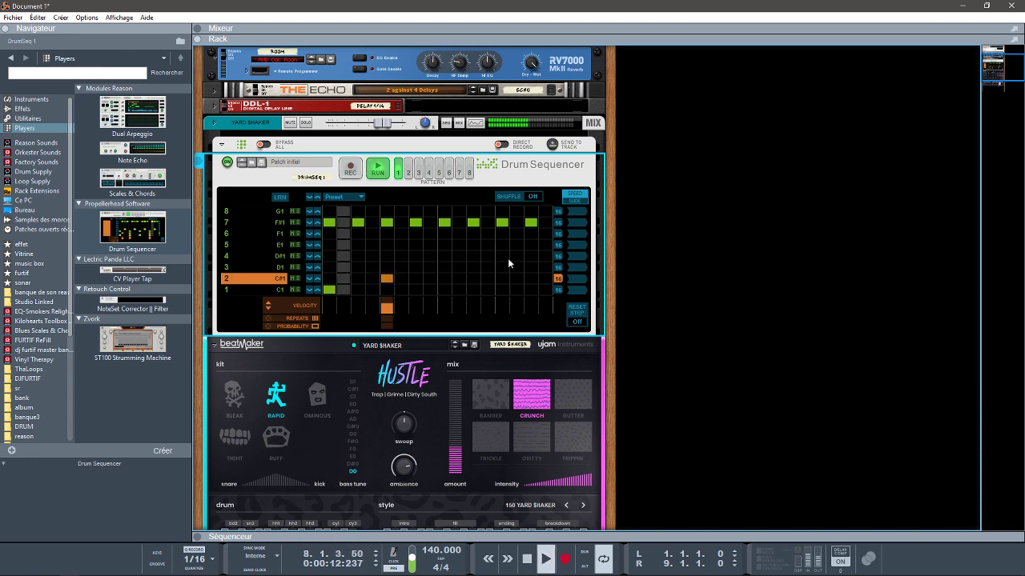
click(517, 222)
click(543, 223)
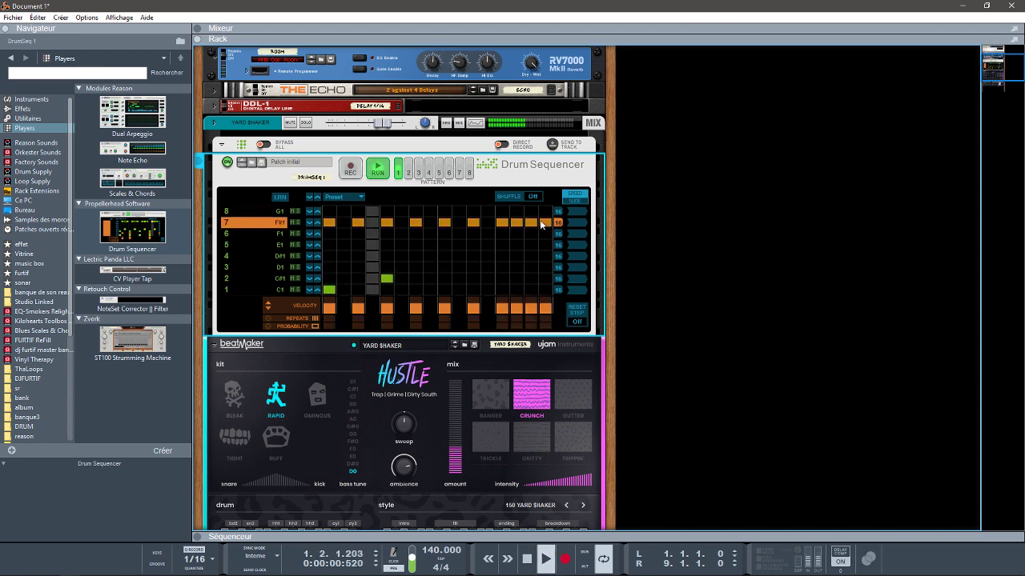
- Replace the C#1 hit on step 5 with a D1 hit on step 9, and add a C1 hit on step 15
click(387, 278)
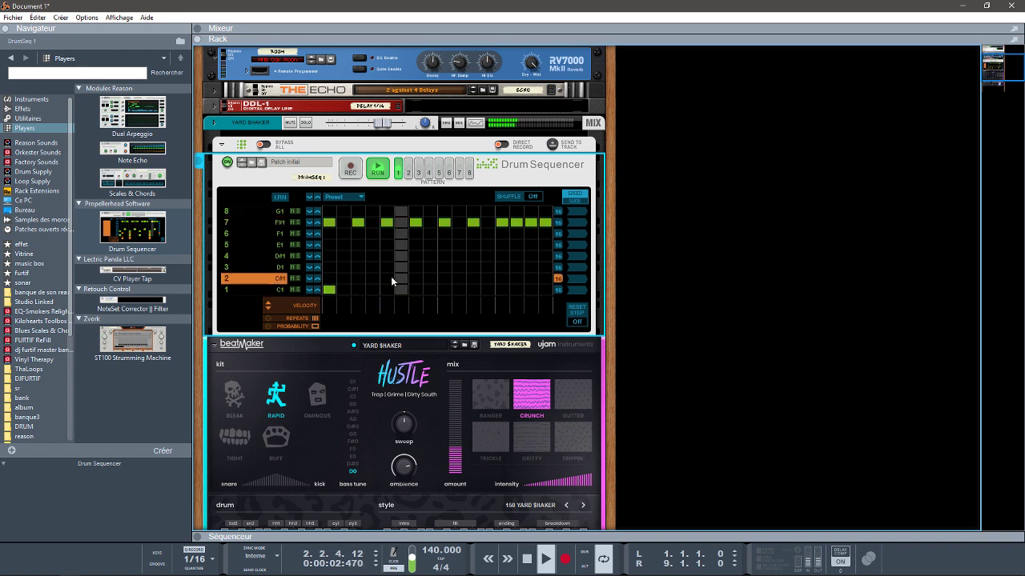
click(438, 269)
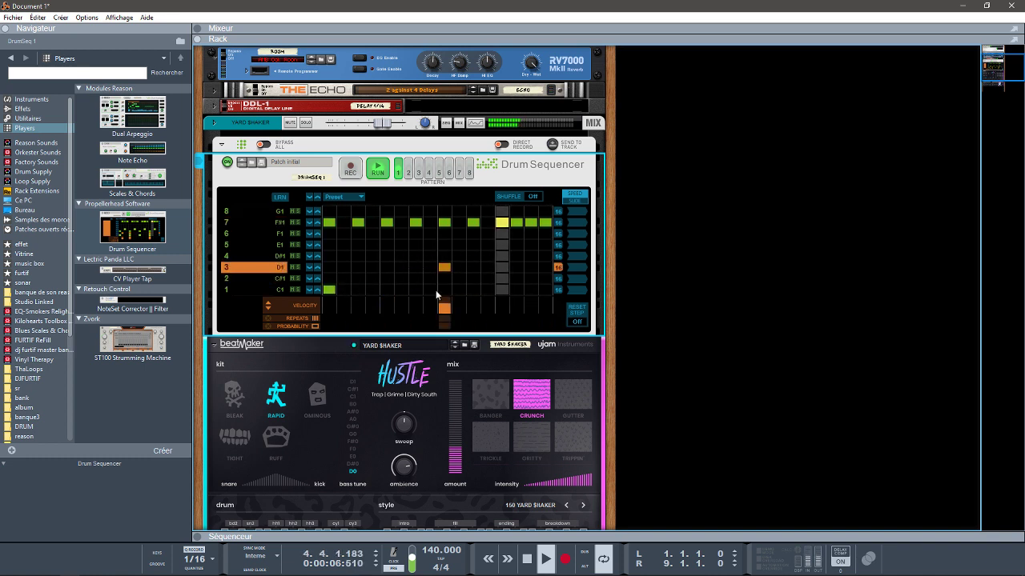
click(529, 290)
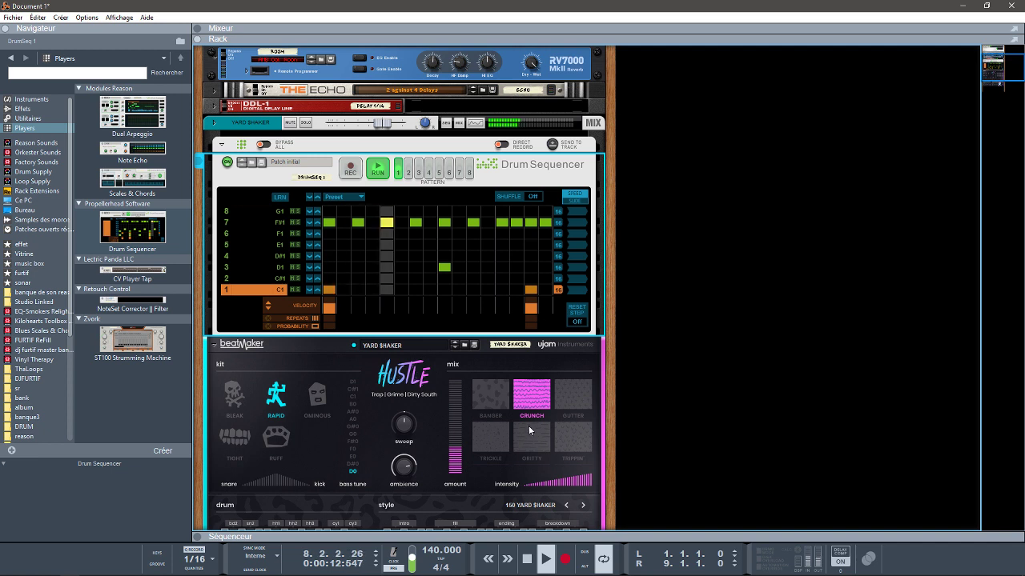
- Add a roll of repeats to the F#1 lane's hit on step 15
click(271, 218)
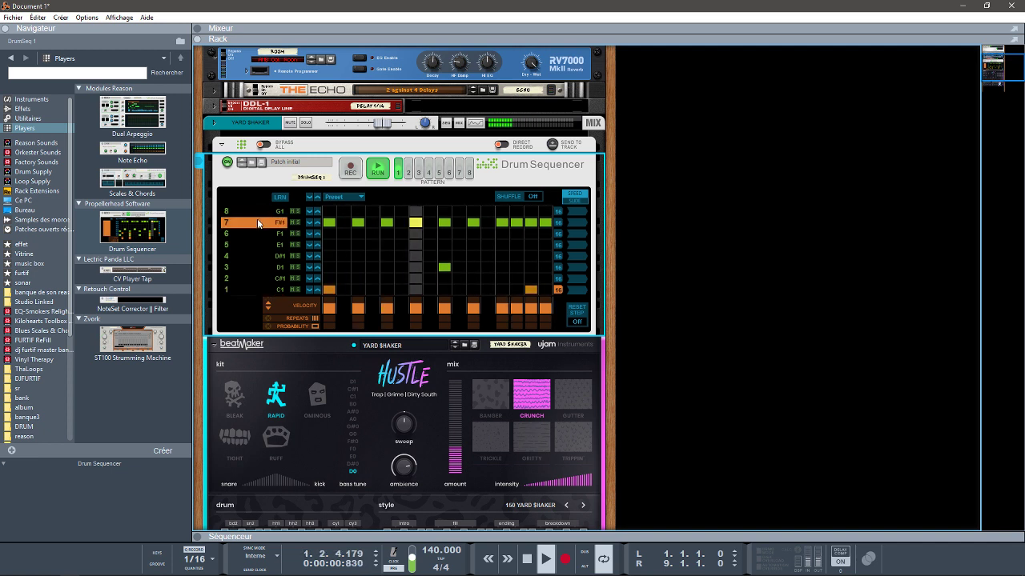
drag(532, 321, 531, 299)
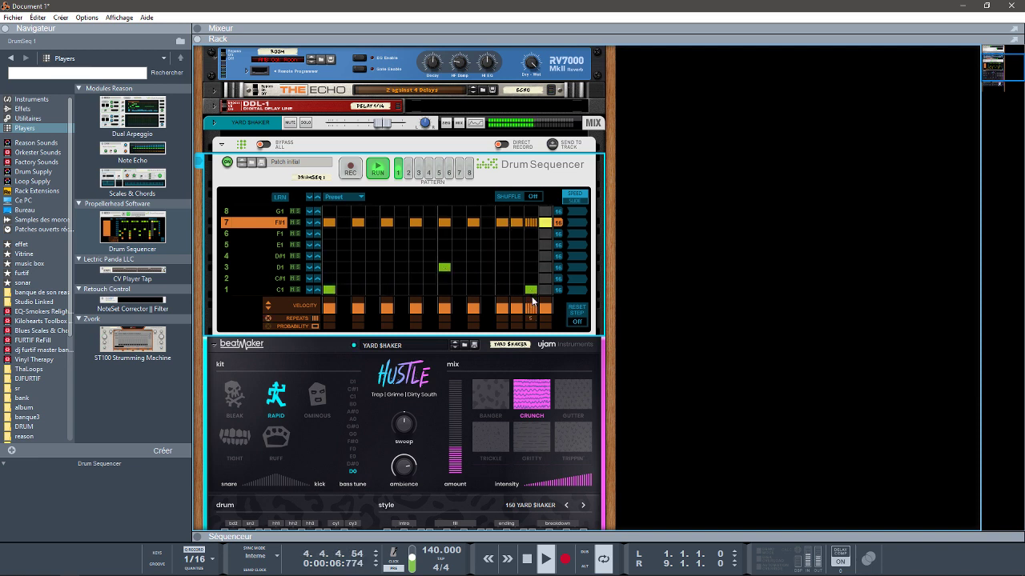
- Set Hustle's ambience to 42 %, try the Tight kit and settle on Bleak, and stop playback
click(403, 467)
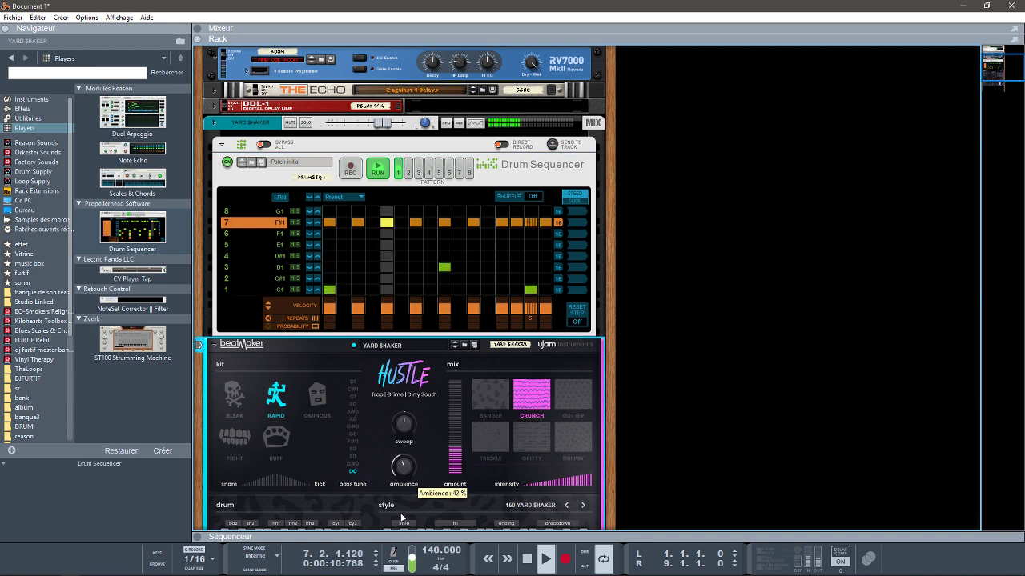
click(229, 440)
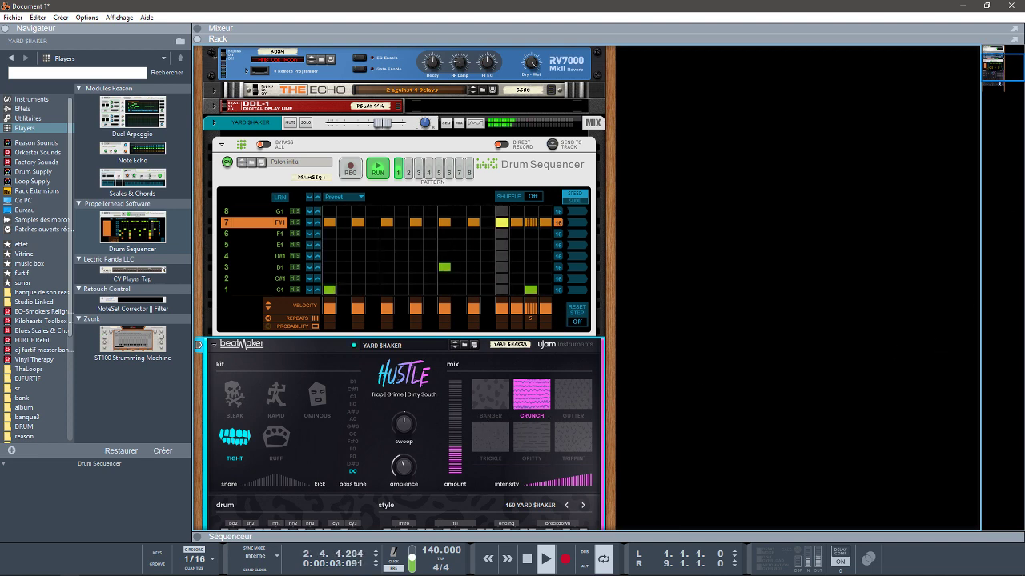
mouse_move(996, 65)
mouse_down()
mouse_move(997, 80)
mouse_move(991, 69)
mouse_up()
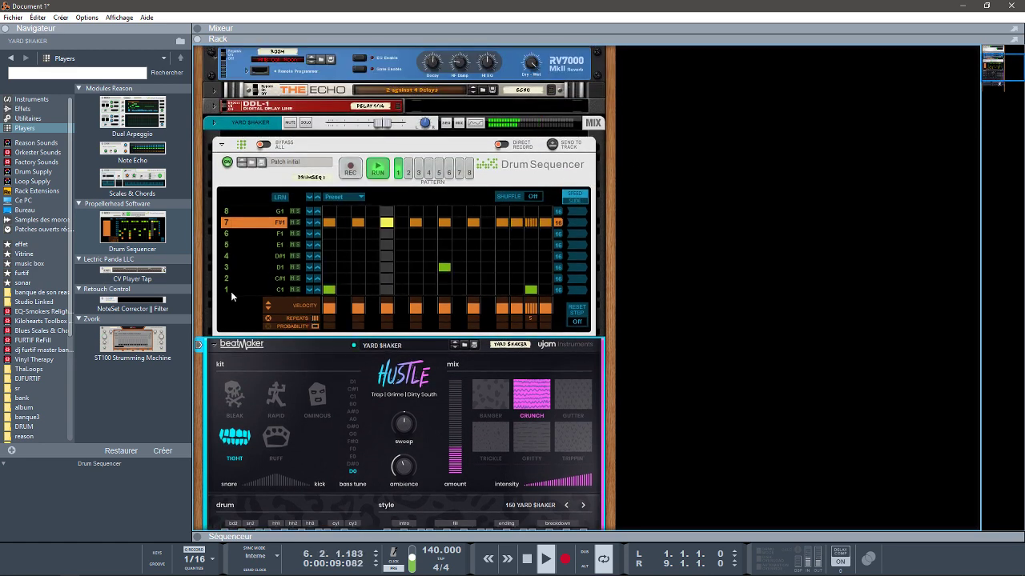
click(236, 398)
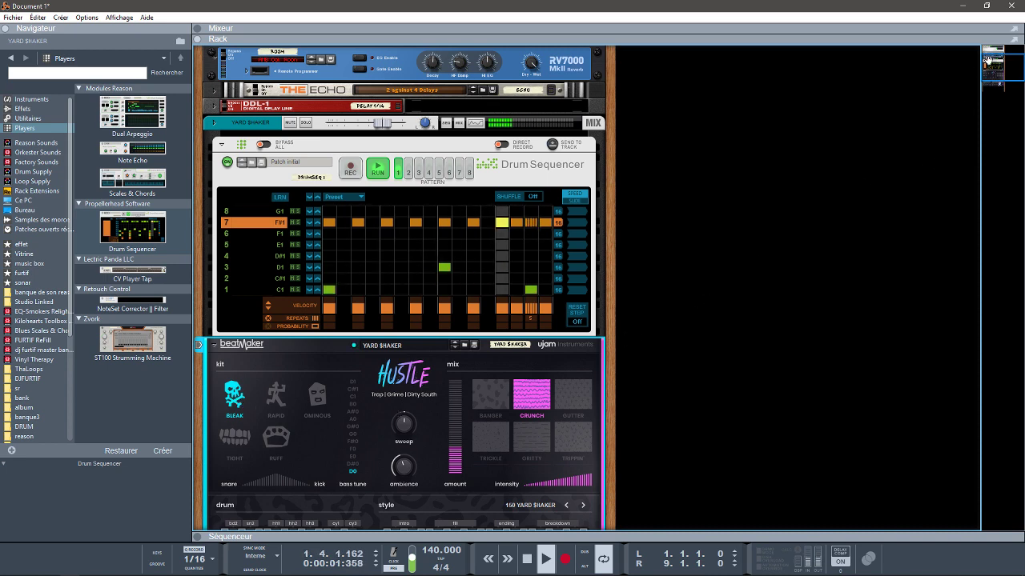
drag(991, 65, 991, 72)
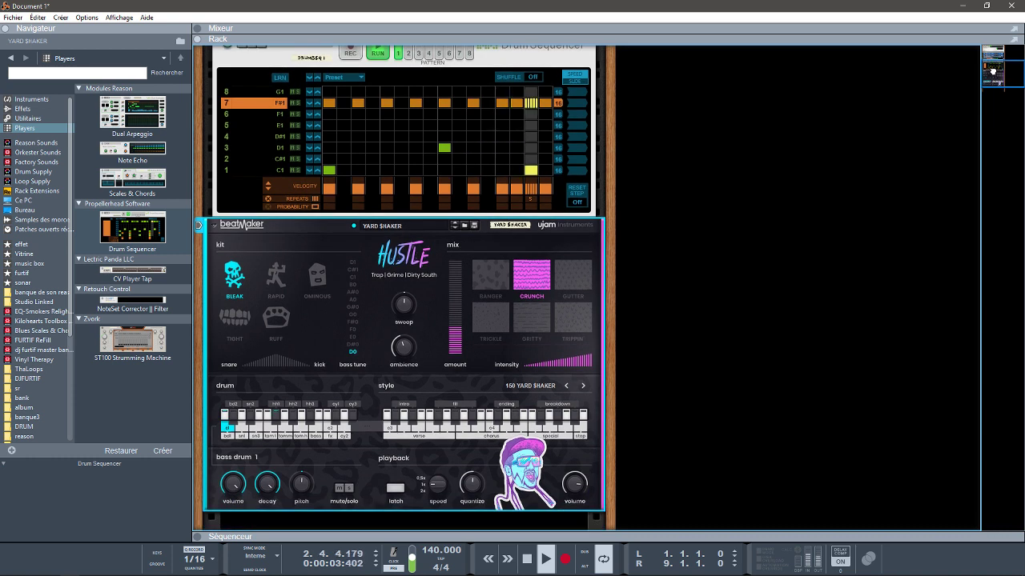
key(space)
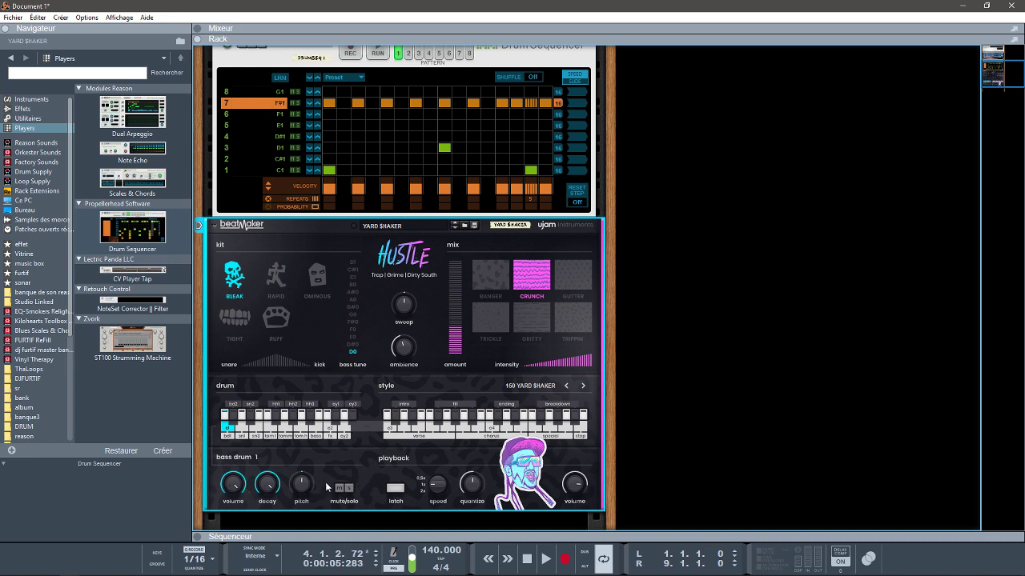
- Go through Hustle's individual drums, from bass drum and snare to hihat 2, to examine their volume, decay and pitch controls
click(233, 418)
click(241, 421)
click(240, 421)
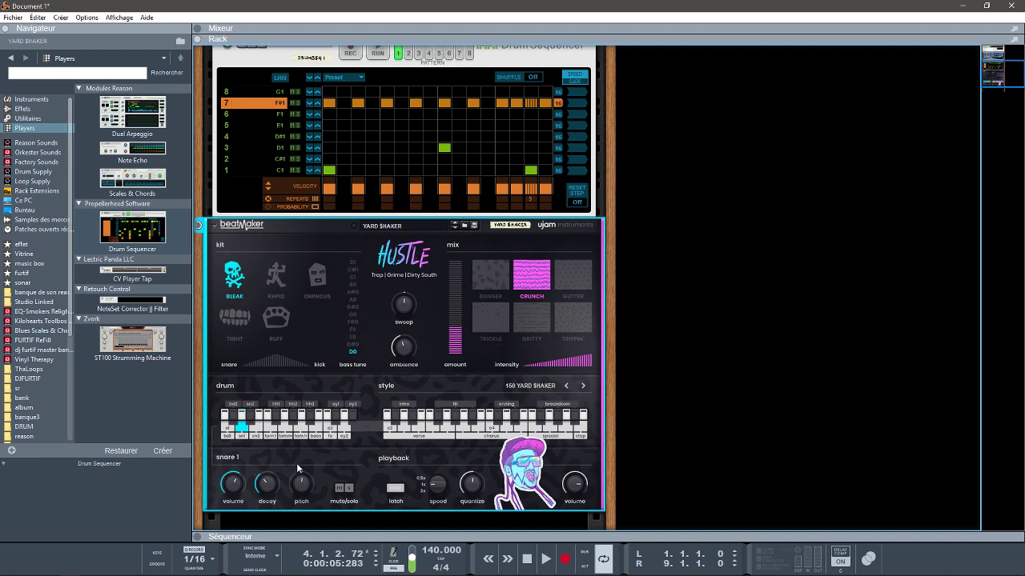
click(252, 417)
click(274, 415)
click(293, 418)
drag(996, 64, 997, 80)
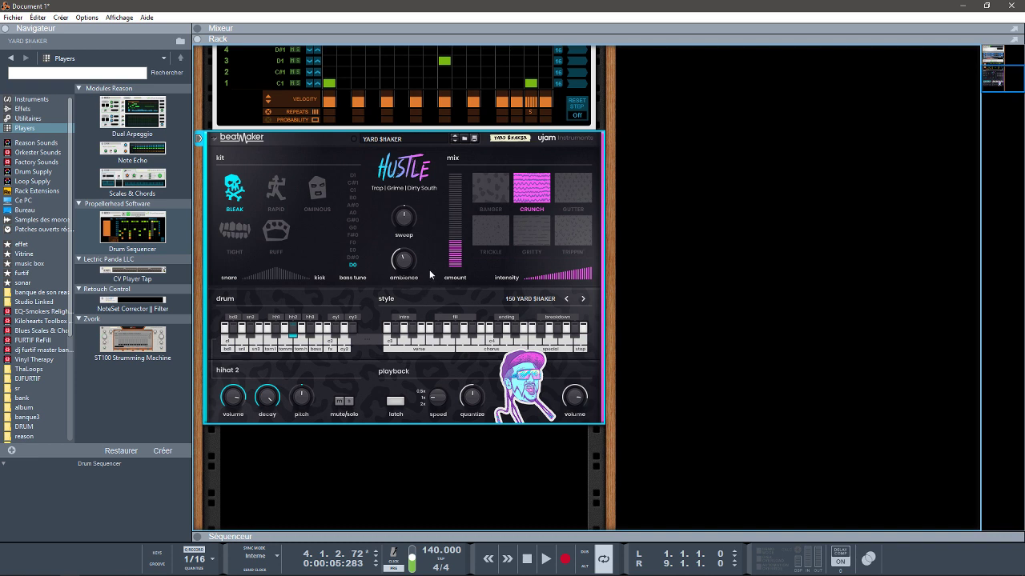
- Switch to Chrome, review the Beatmaker HUSTLE shop page and open the list of UJAM Development GmbH products
mouse_move(288, 572)
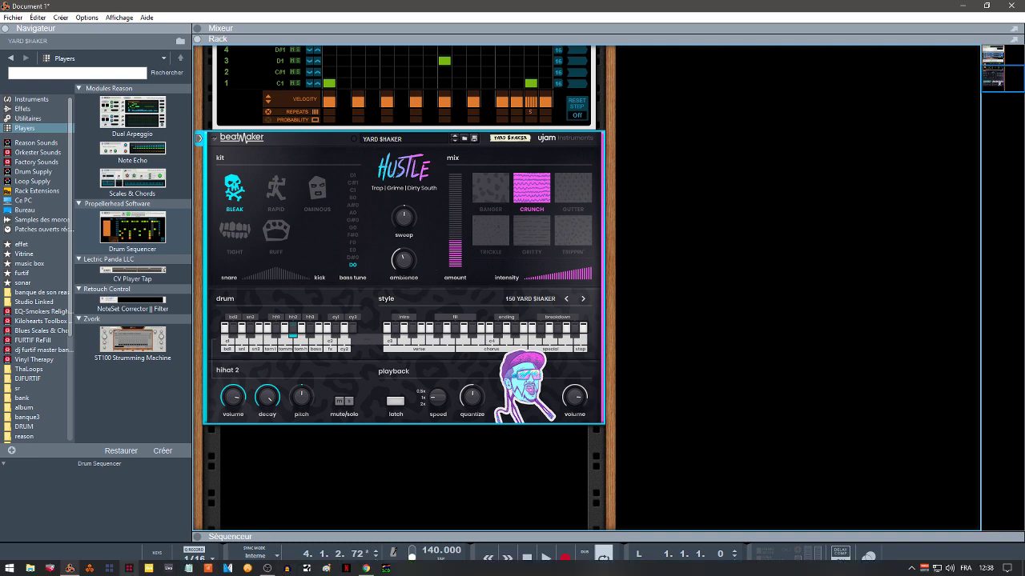
click(365, 569)
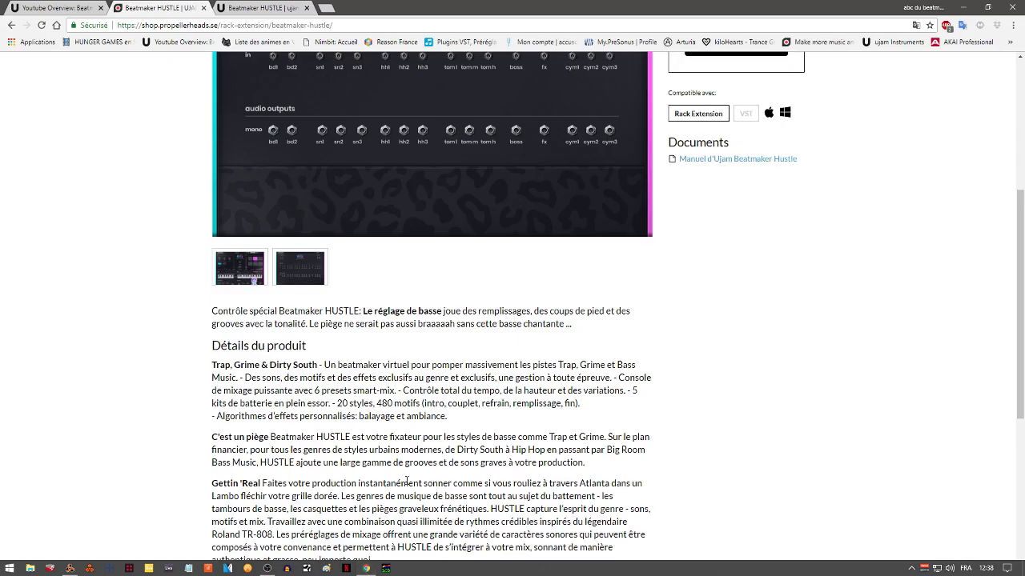
drag(1020, 201, 947, 104)
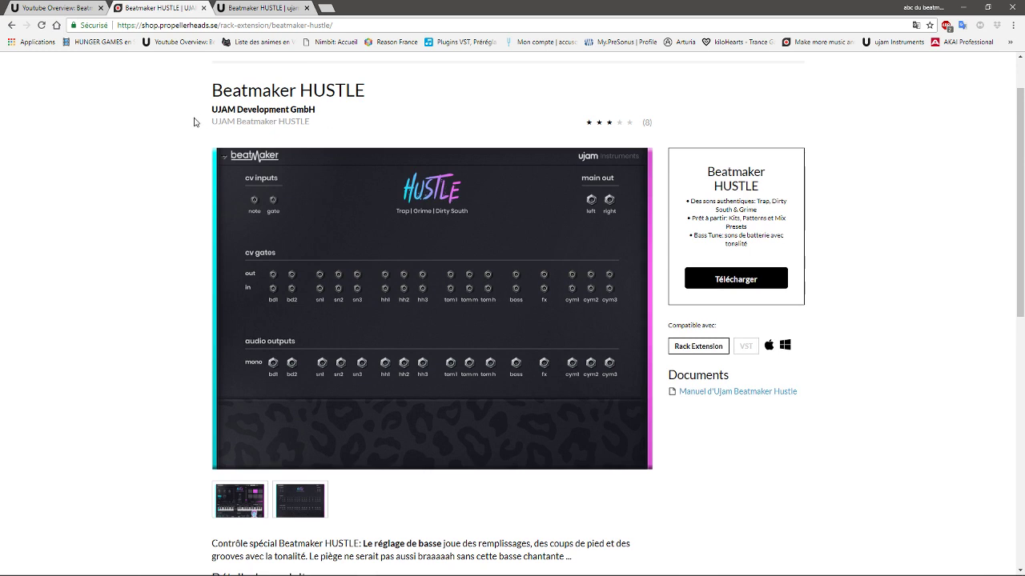
click(232, 109)
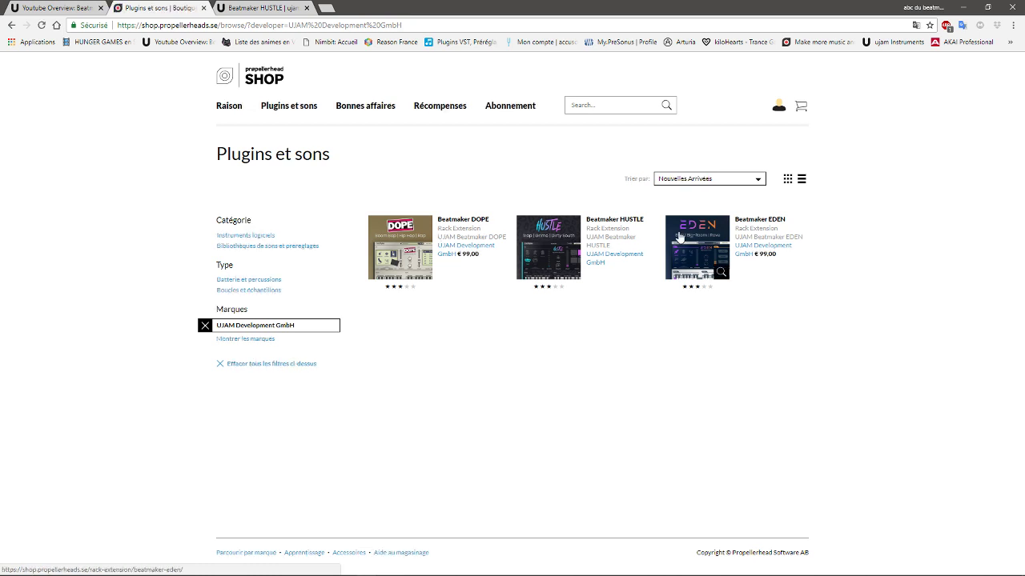
- View the front panel image on the Beatmaker DOPE shop page, then return to the UJAM Development GmbH product list
click(410, 255)
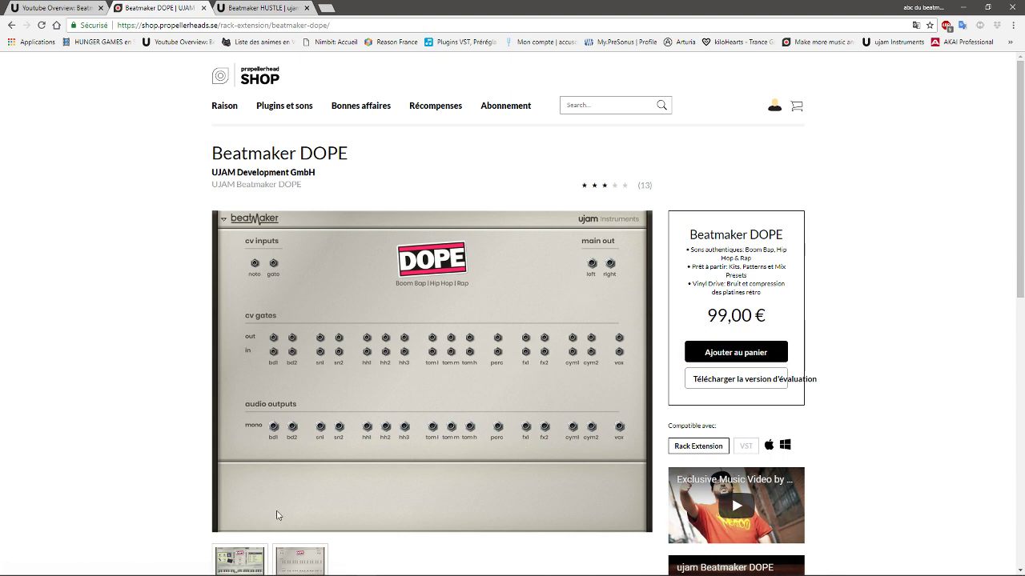
click(238, 561)
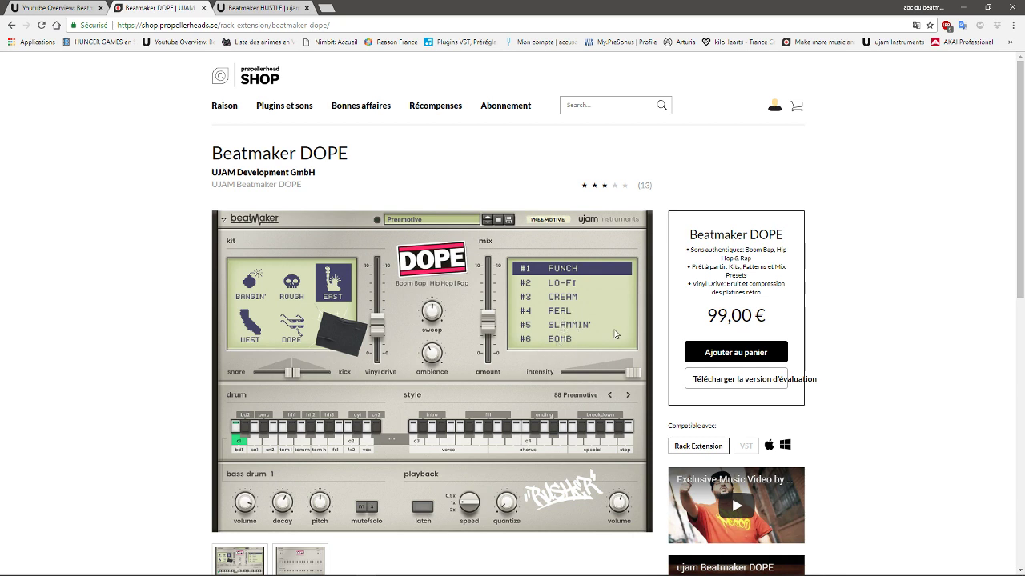
click(285, 177)
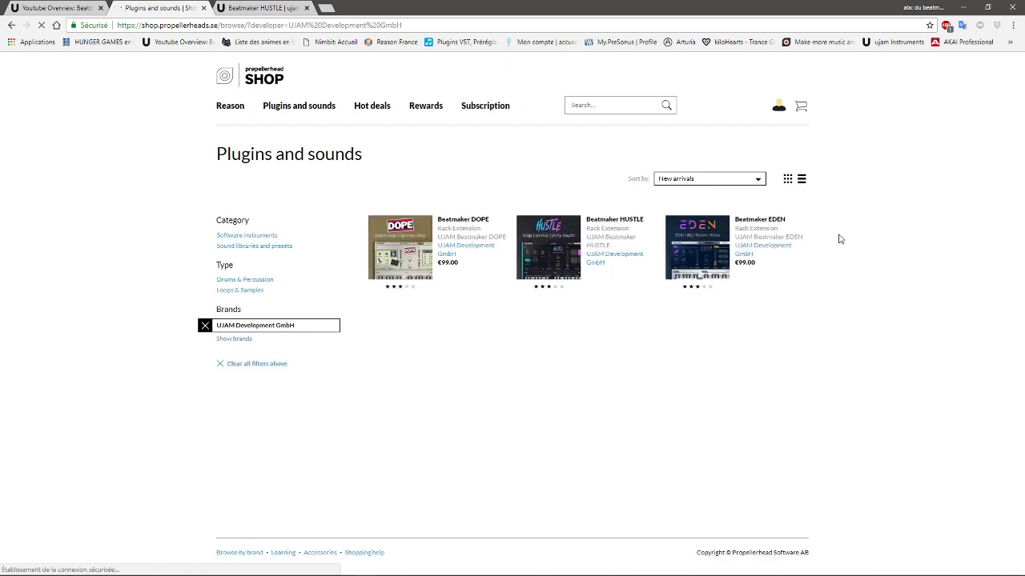
- Open the Beatmaker EDEN shop page and examine its full front interface and rear panel images
click(712, 237)
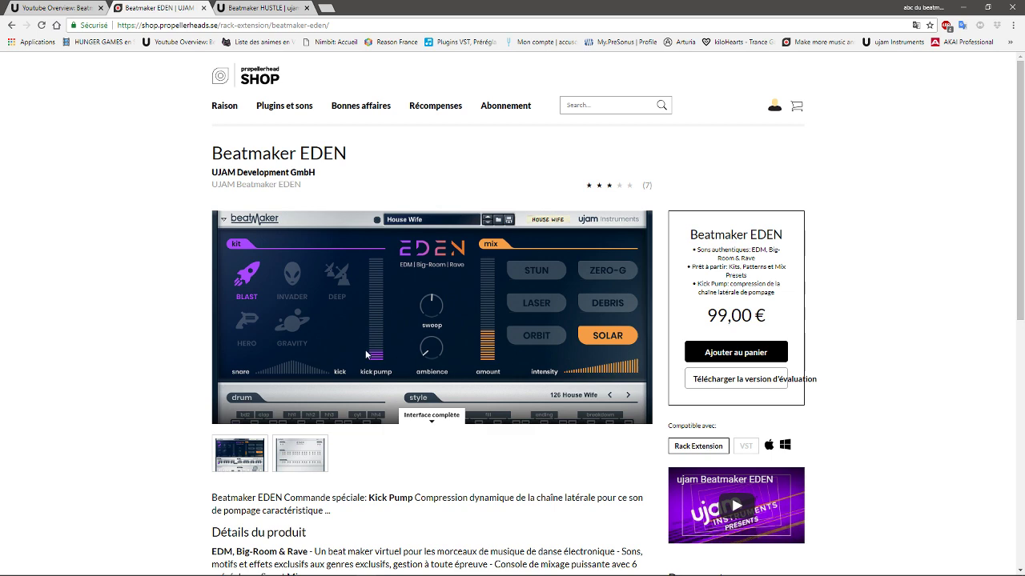
click(436, 418)
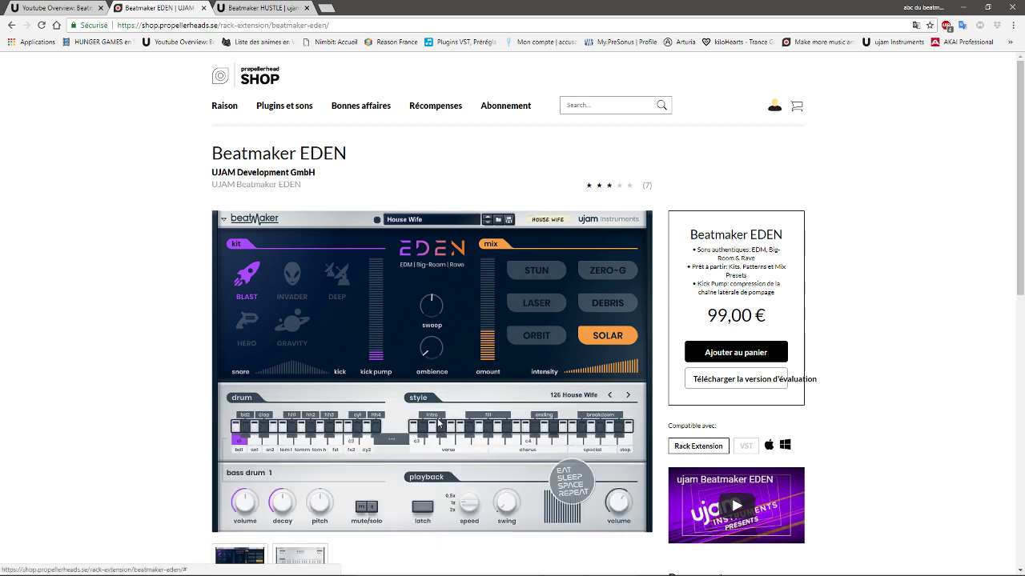
click(293, 559)
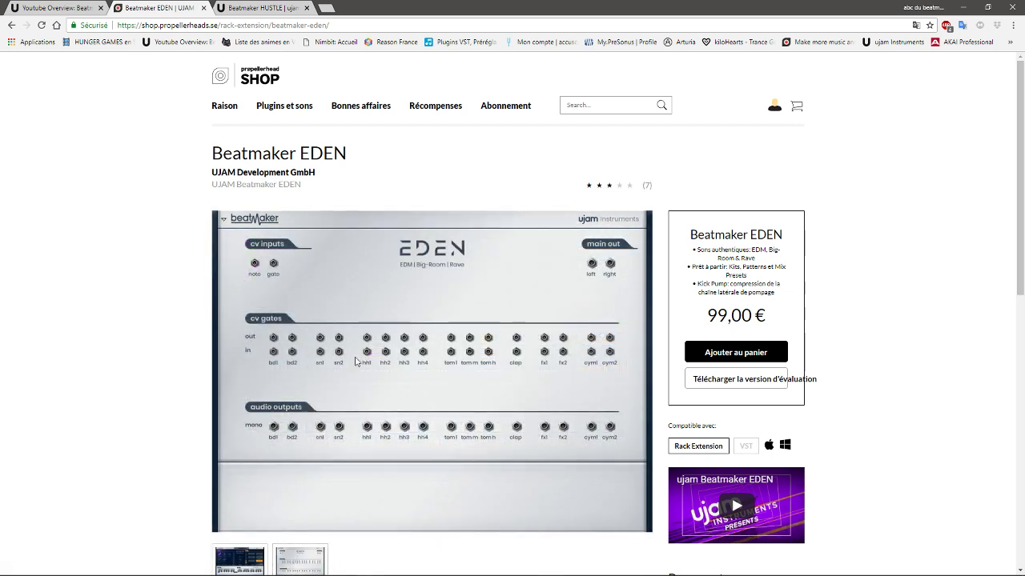